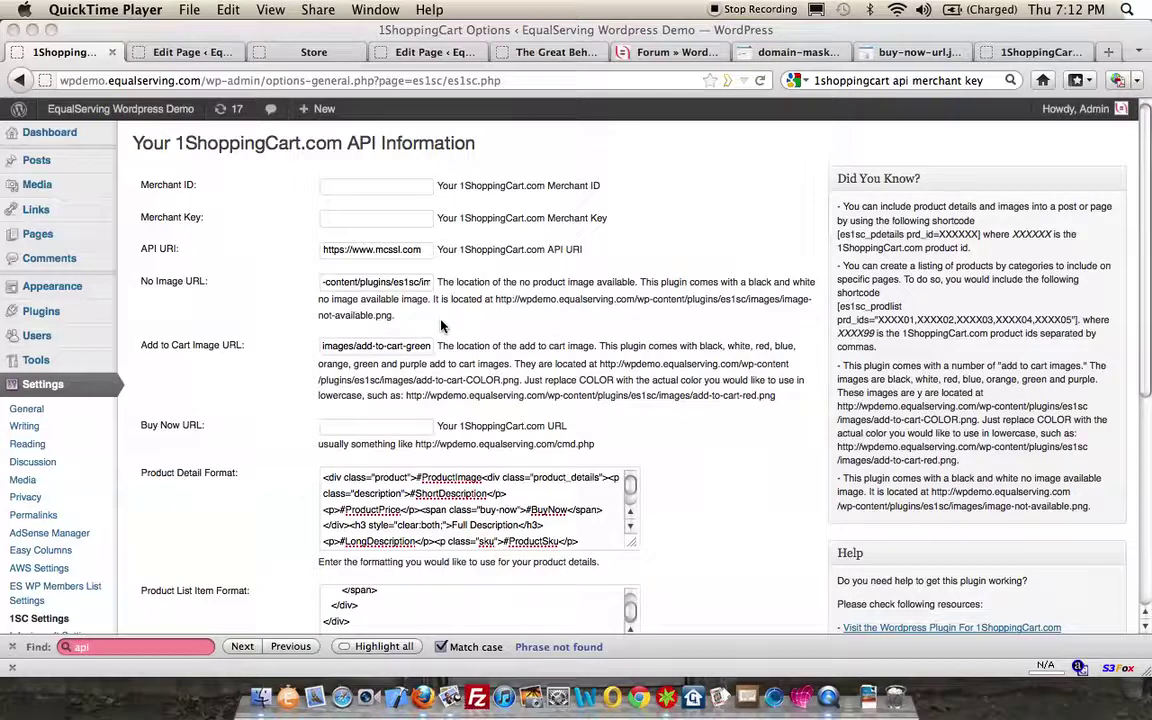
Look over the 1ShoppingCart plans and pricing page.
left_click(1010, 55)
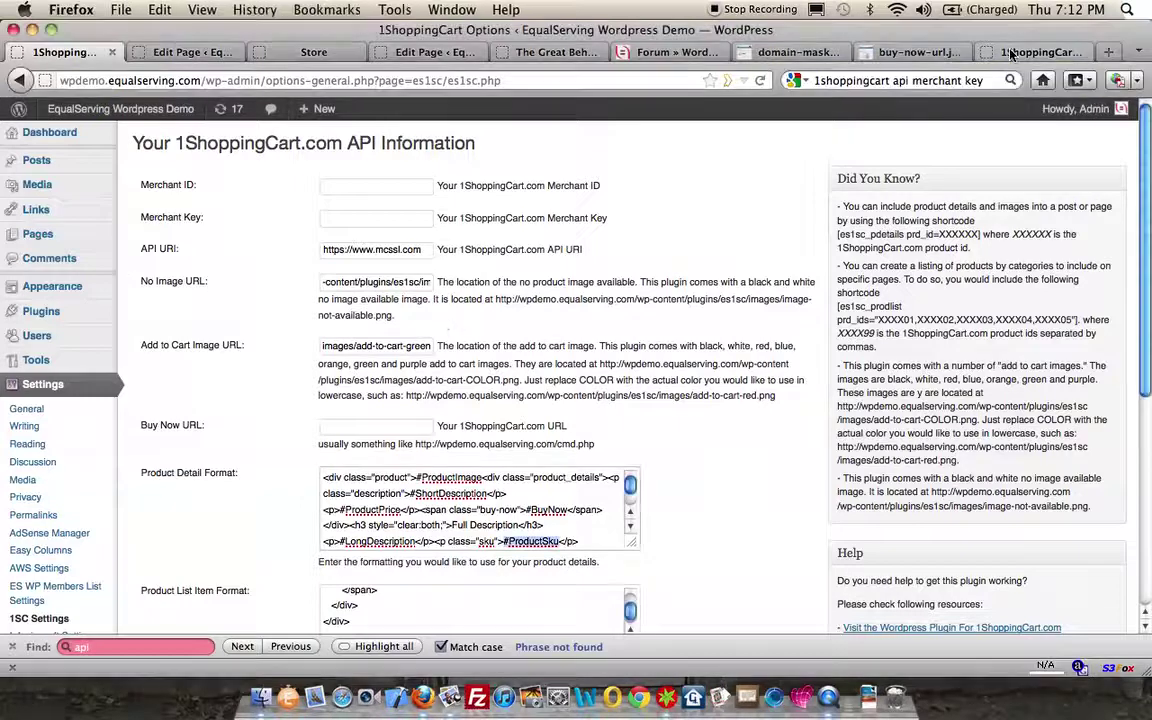
left_click(1010, 55)
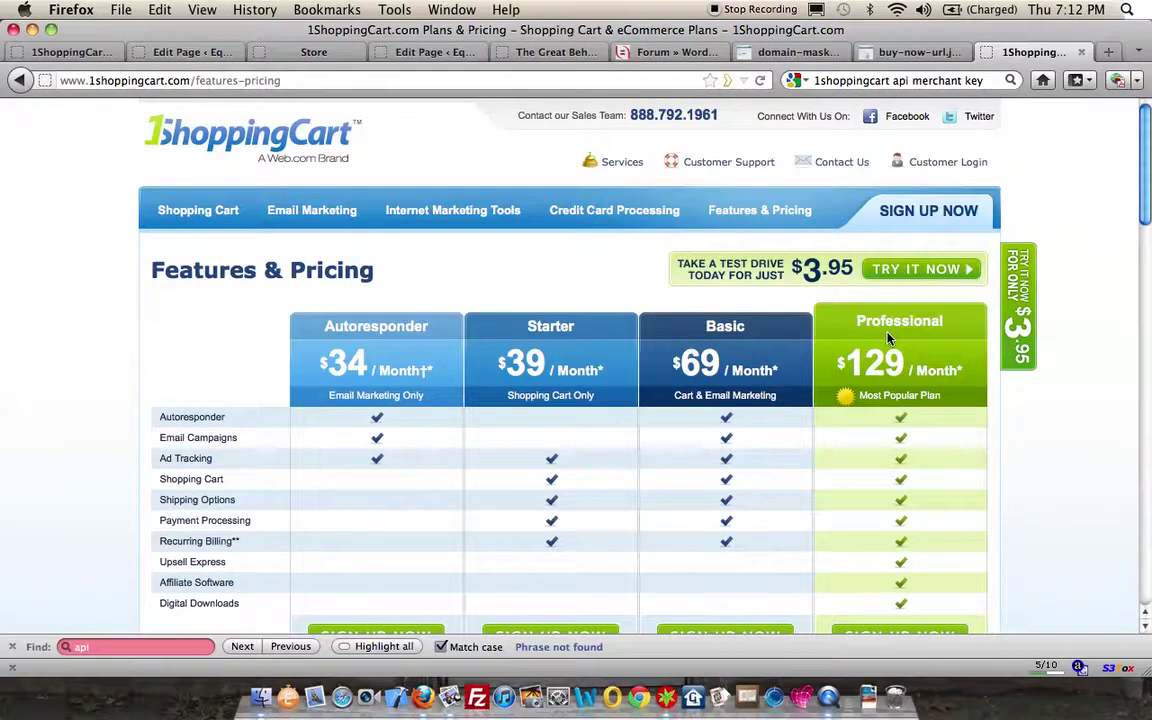
scroll(888, 340, "down", 15)
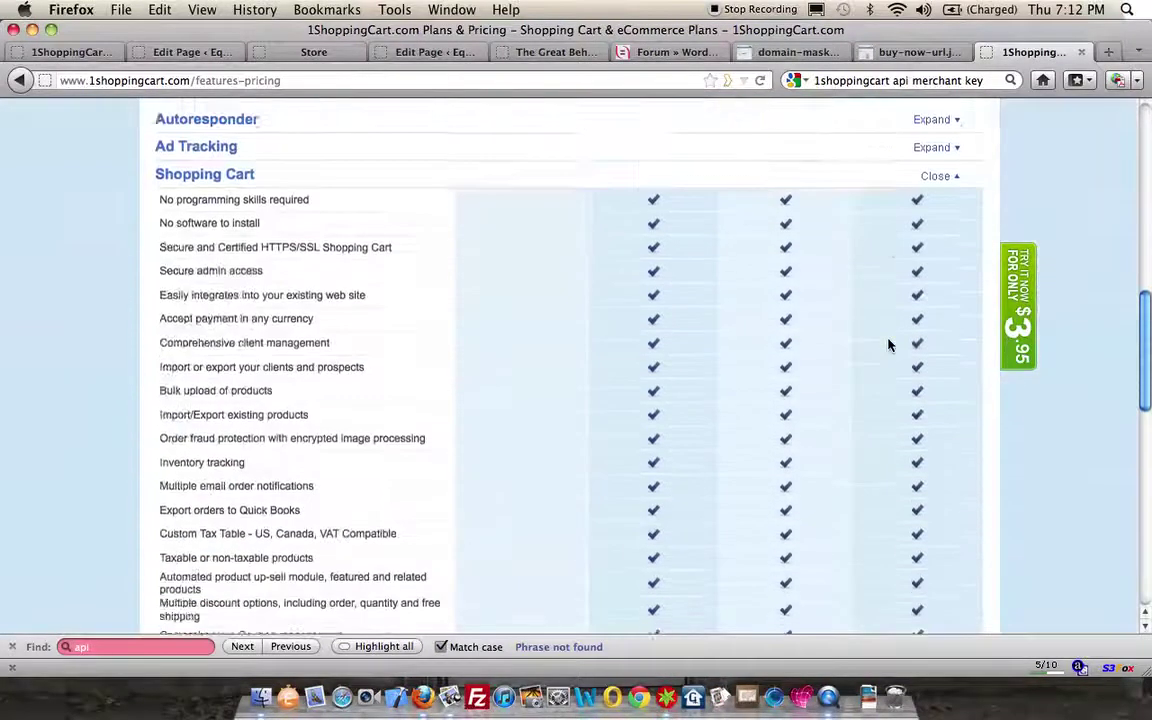
scroll(888, 343, "down", 10)
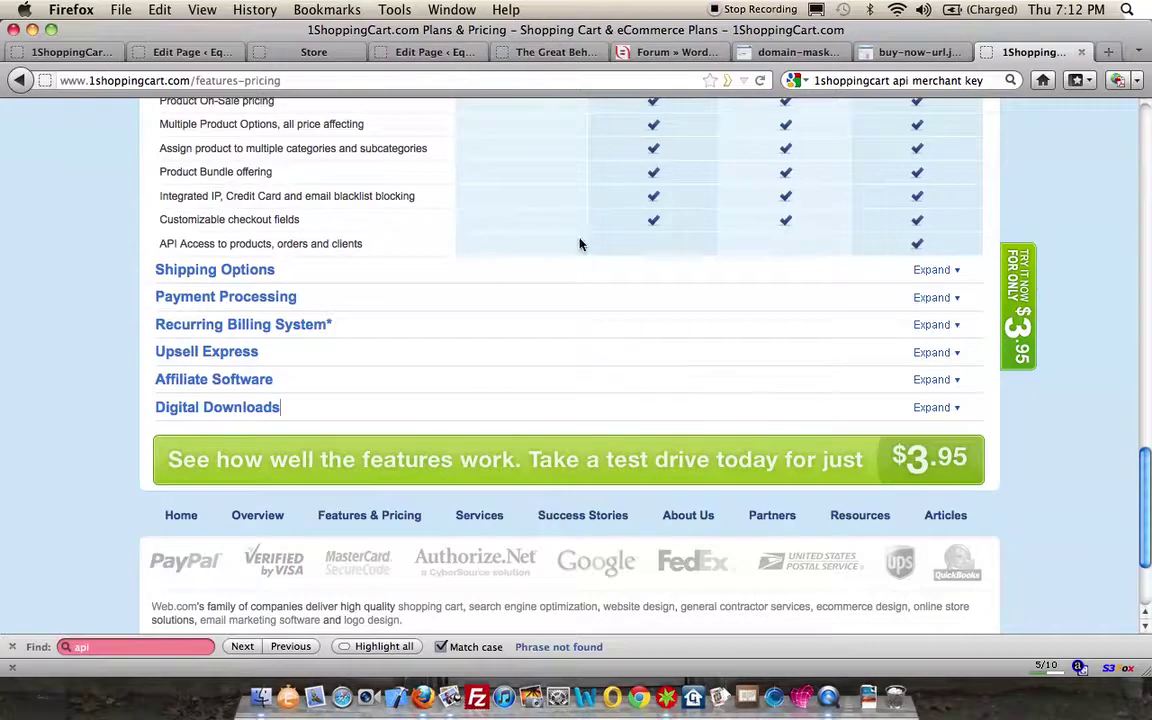
scroll(892, 301, "up", 8)
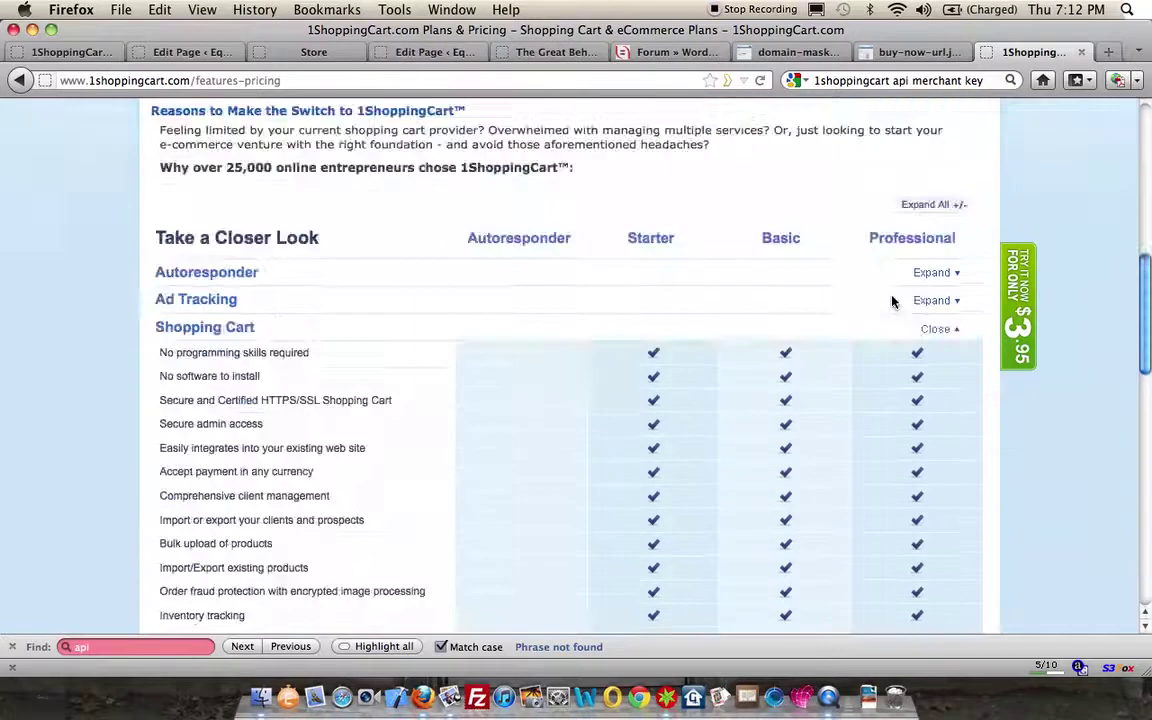
scroll(892, 301, "up", 10)
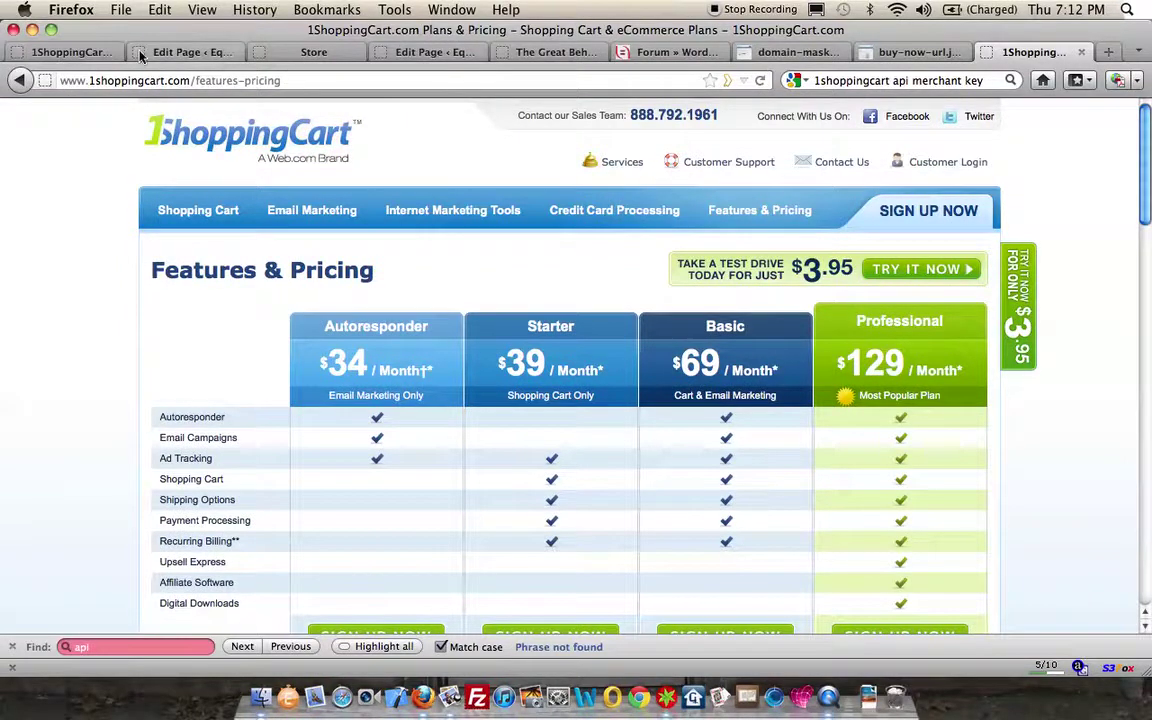
Back on the API settings, select the Merchant ID field, then view the buy-now-url.jpg image.
left_click(86, 56)
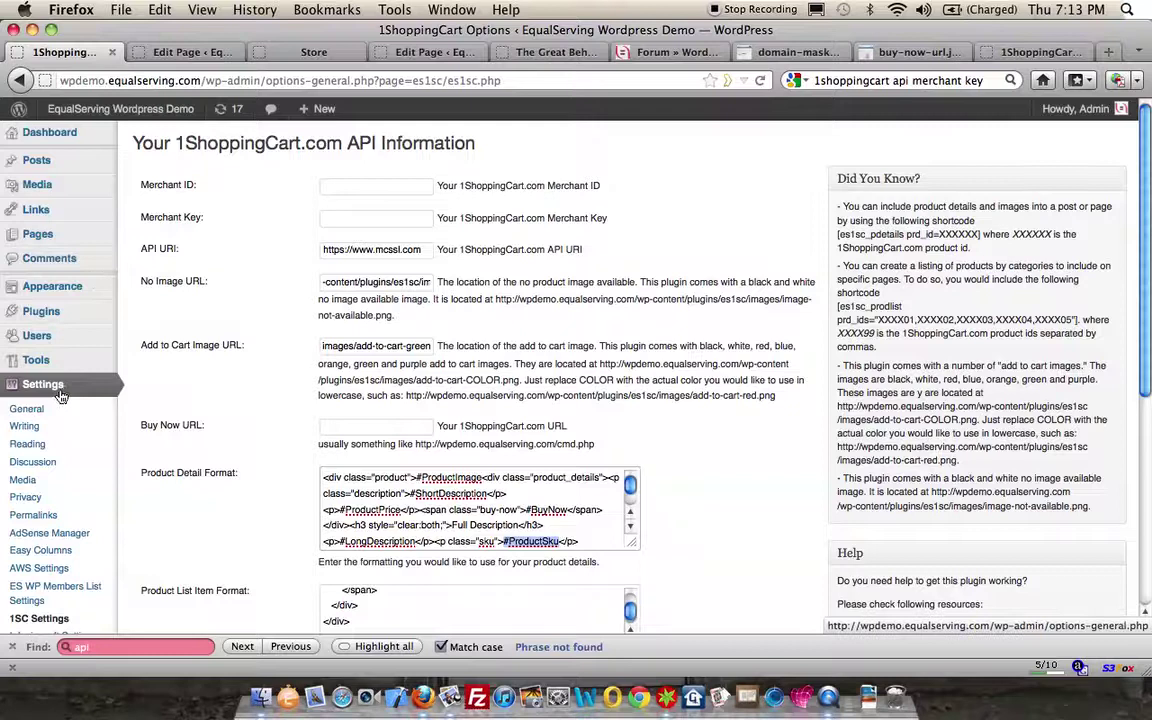
scroll(40, 450, "down", 2)
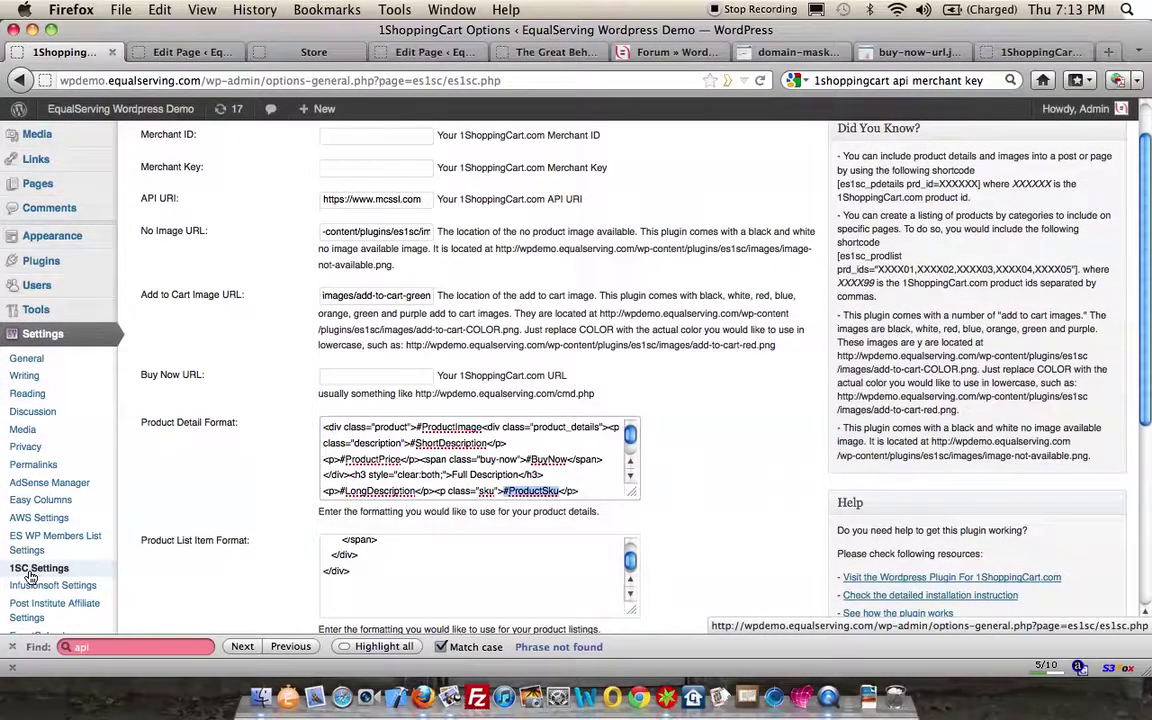
scroll(148, 493, "up", 2)
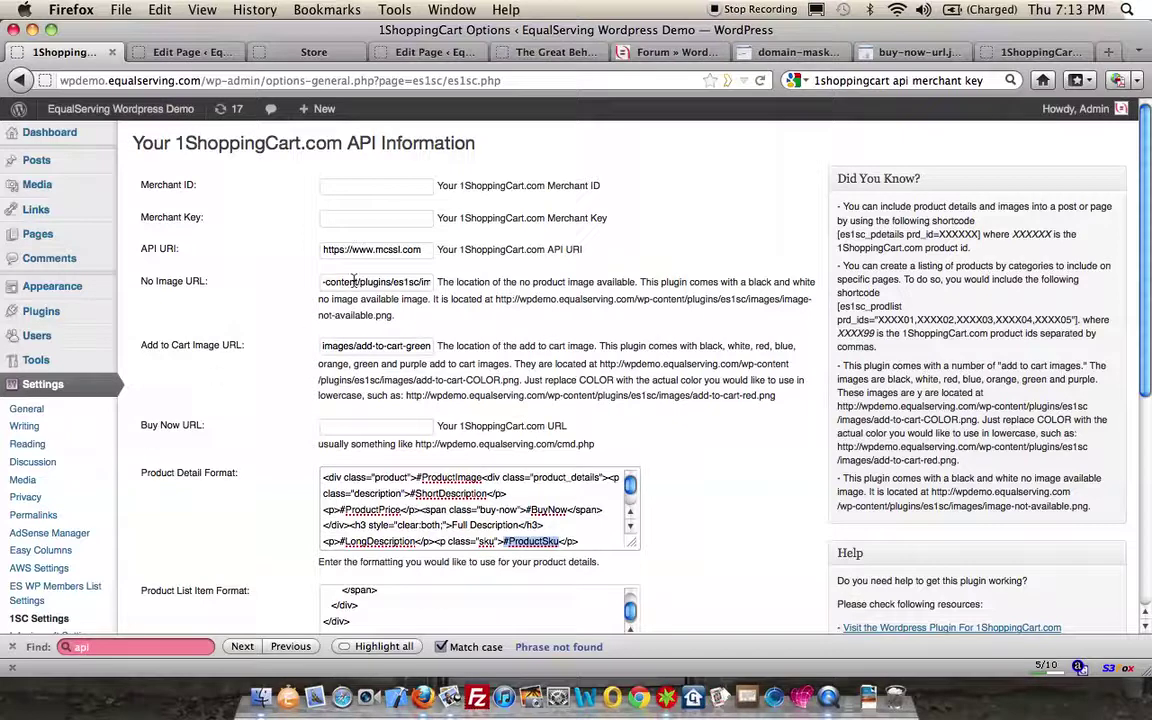
left_click(353, 187)
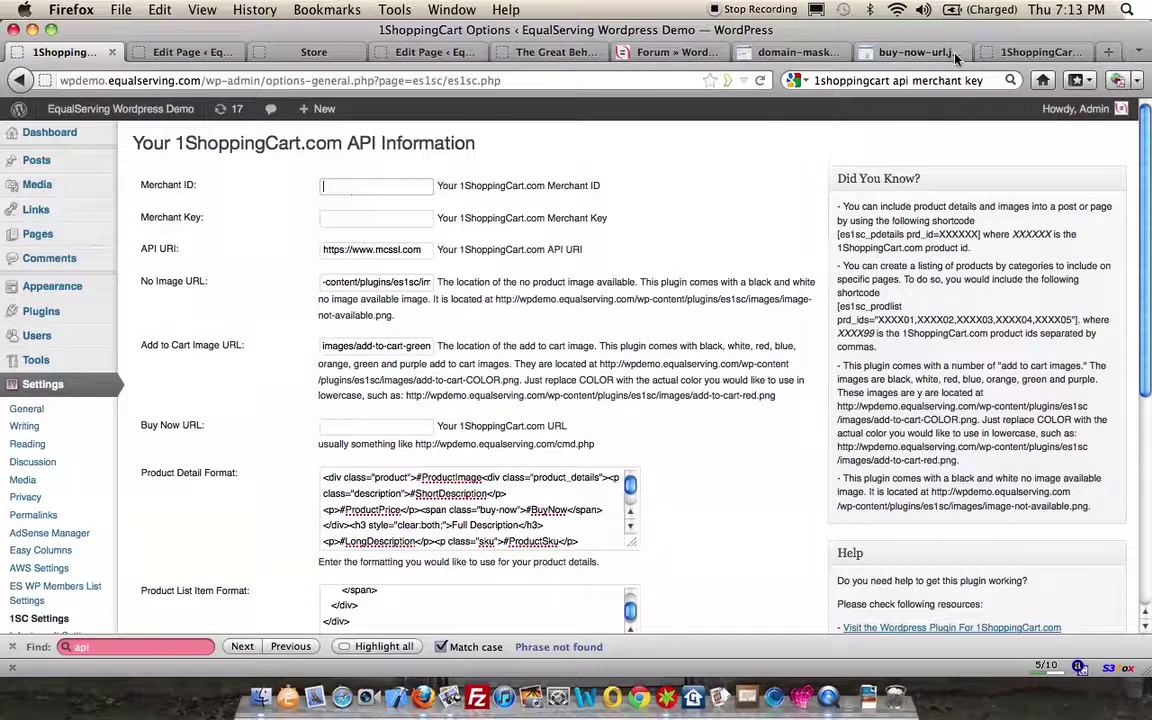
left_click(885, 57)
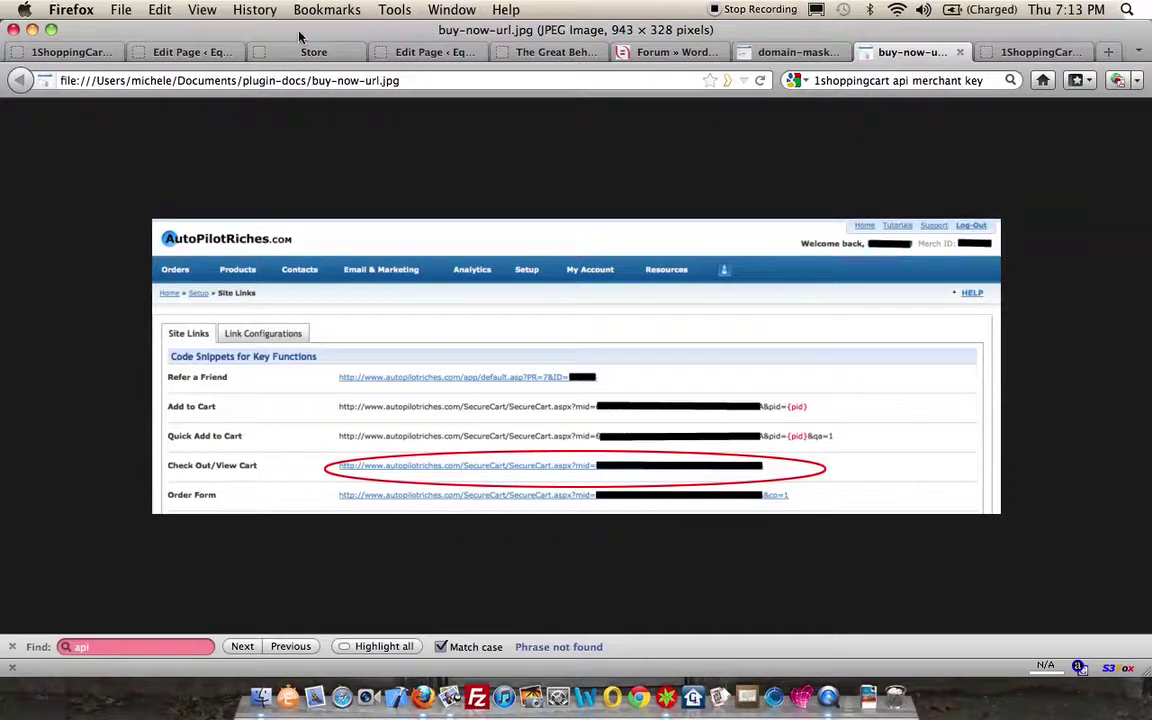
Return to the 1ShoppingCart Options page and place the cursor in the empty Merchant ID field.
left_click(90, 56)
left_click(398, 187)
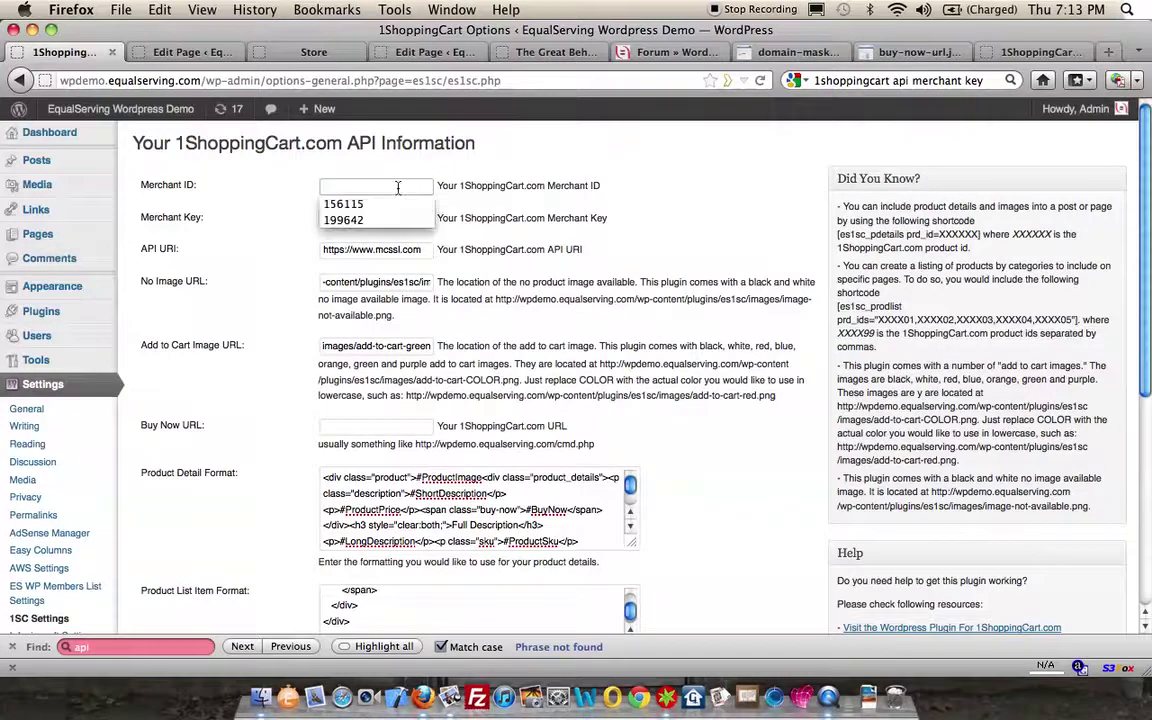
left_click(277, 203)
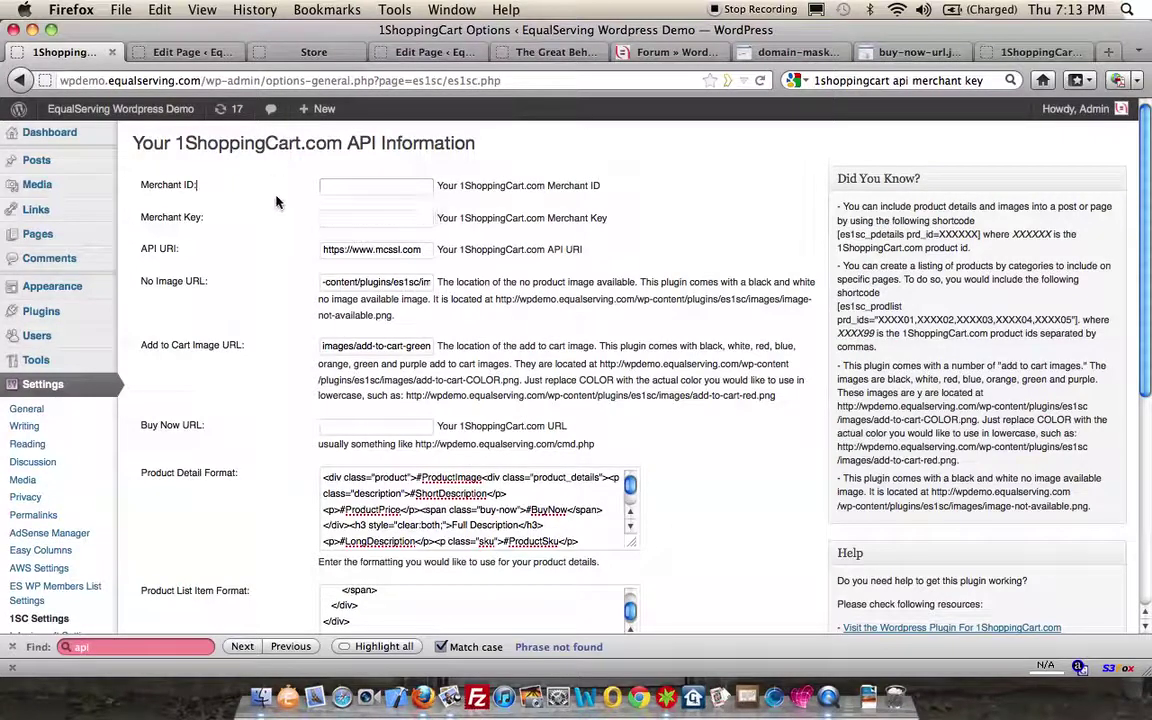
left_click(346, 224)
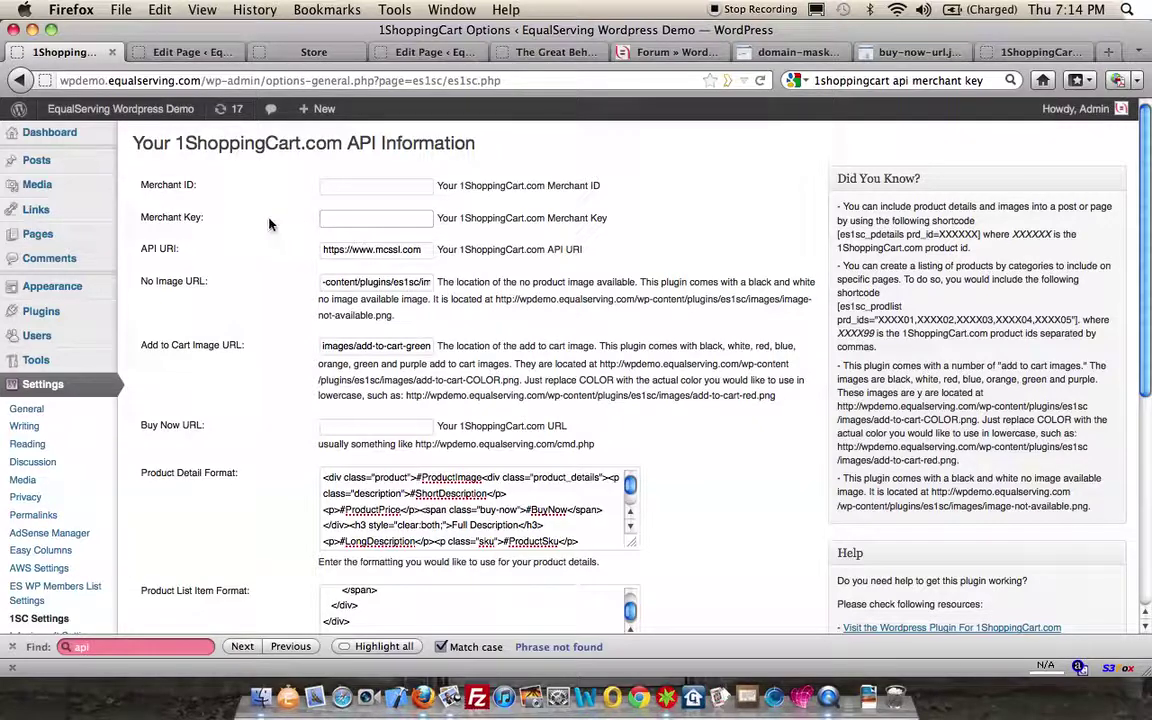
left_click(392, 217)
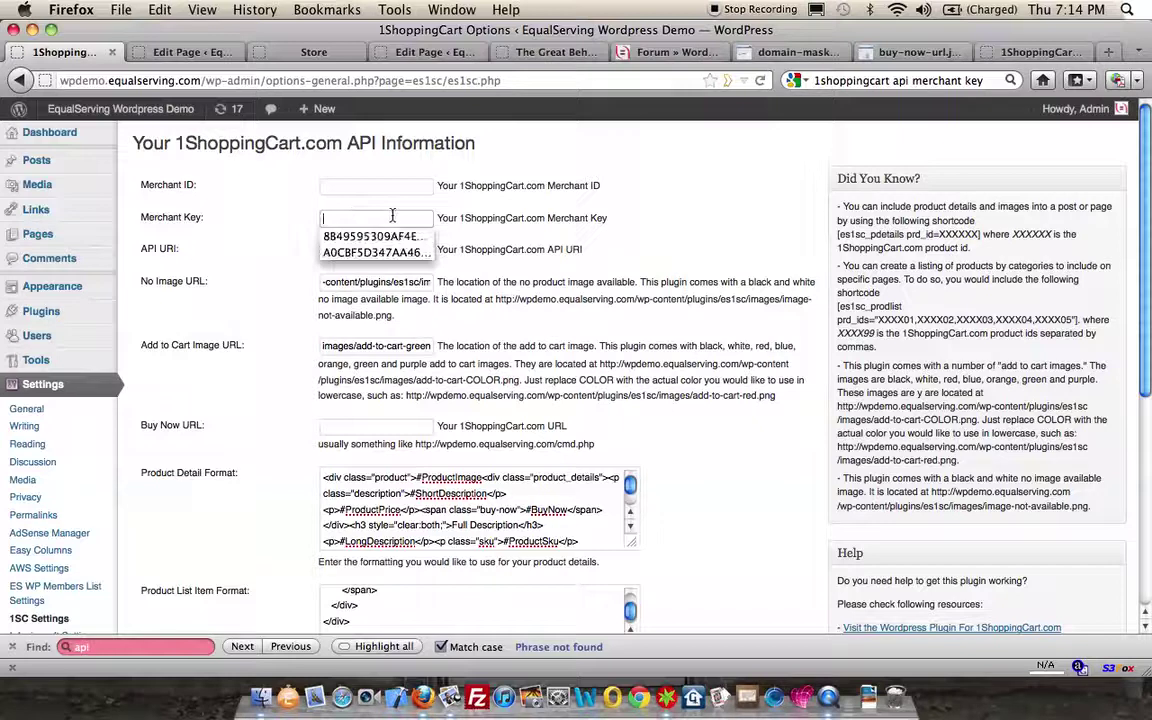
left_click(288, 218)
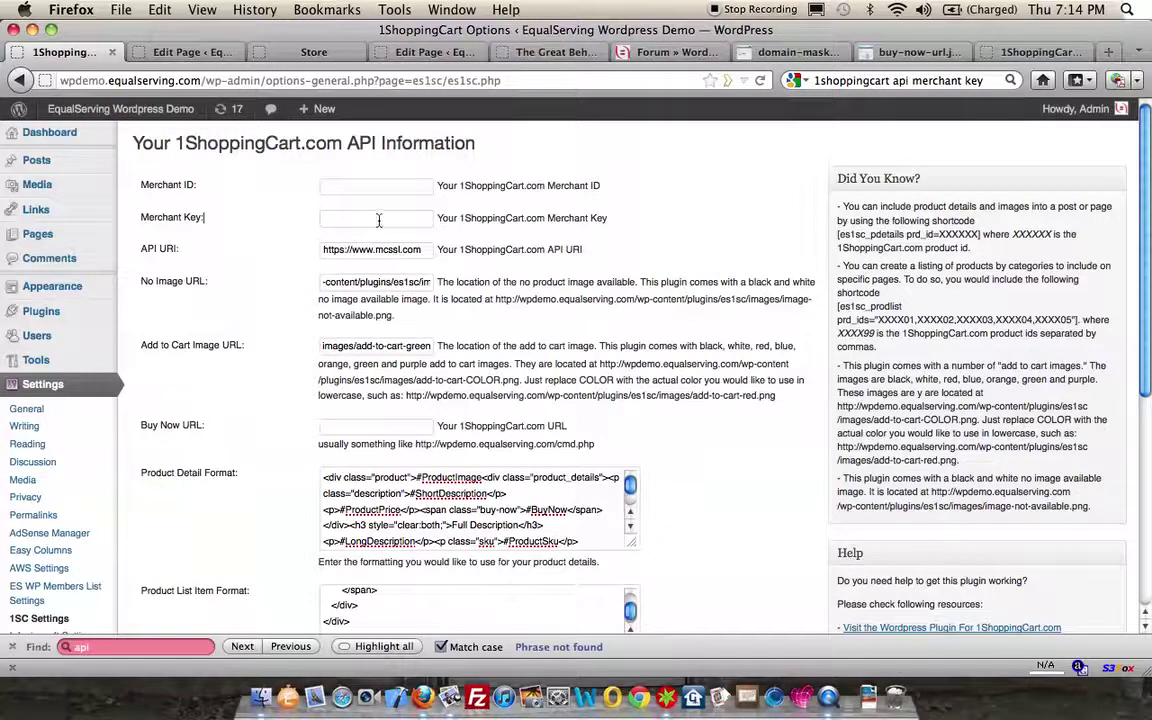
left_click(668, 54)
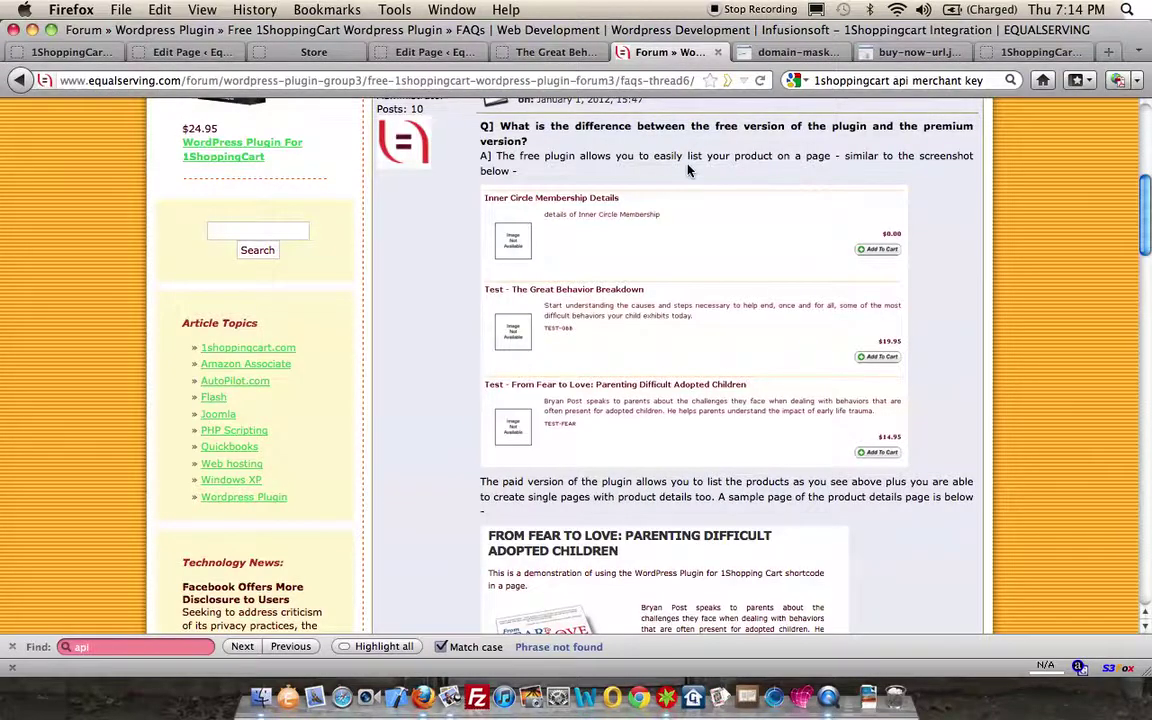
scroll(688, 170, "up", 5)
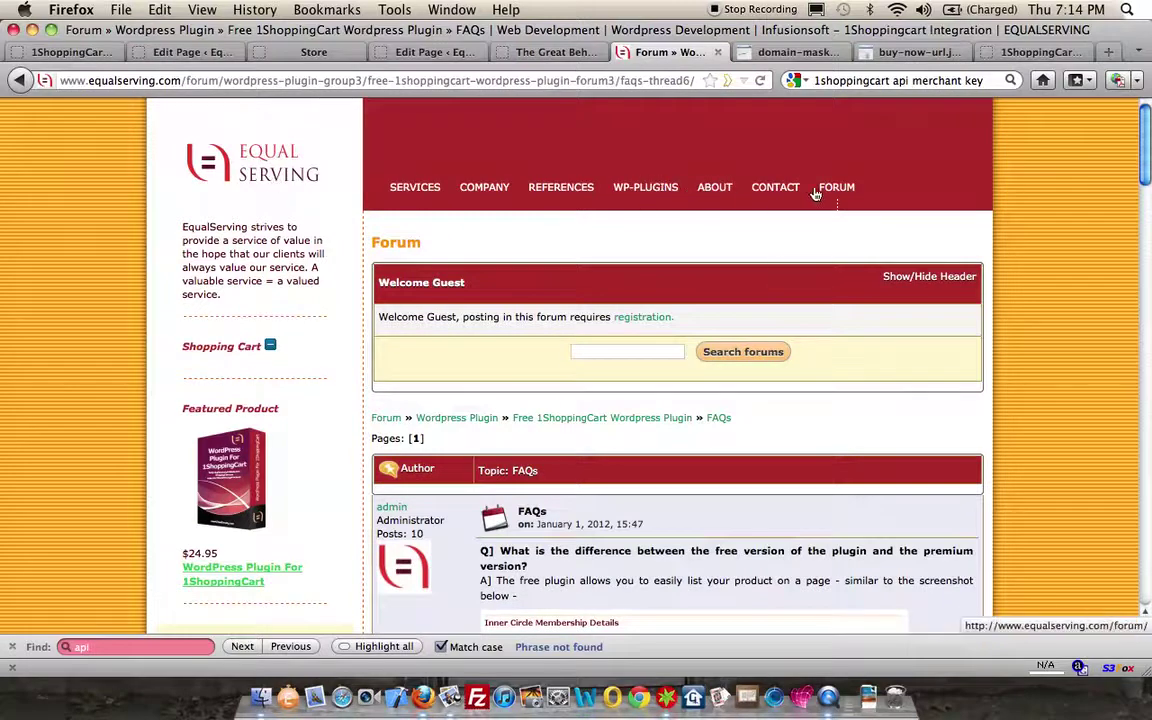
scroll(797, 351, "down", 3)
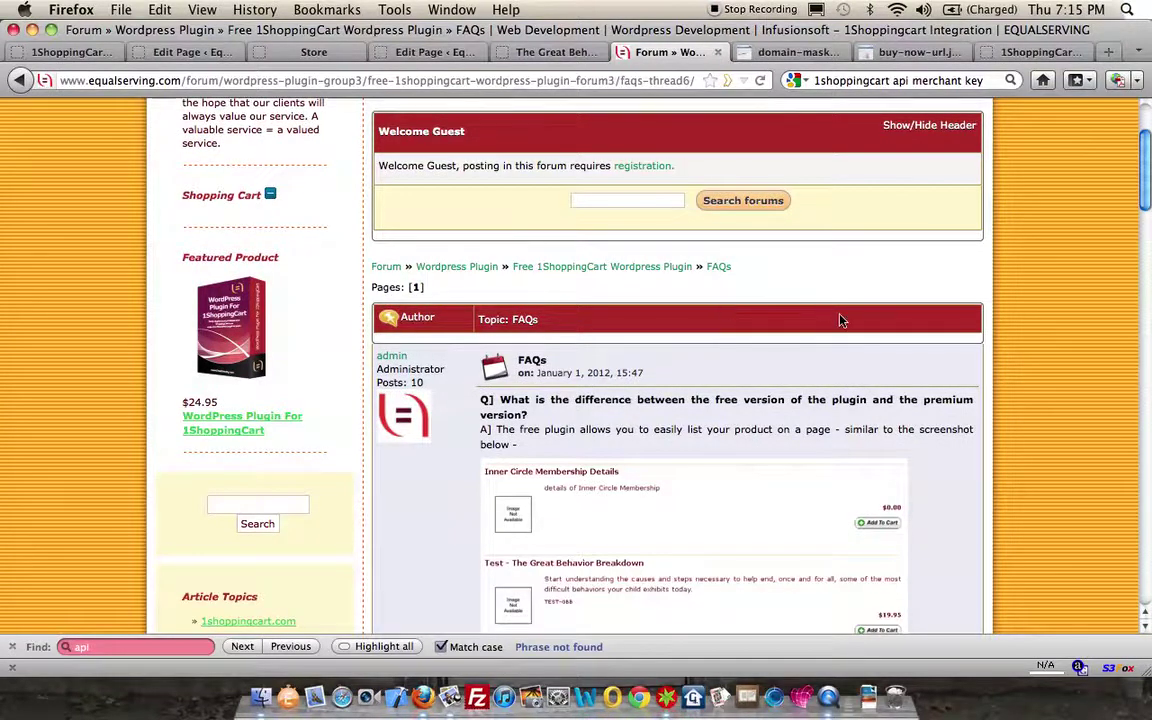
scroll(840, 320, "down", 15)
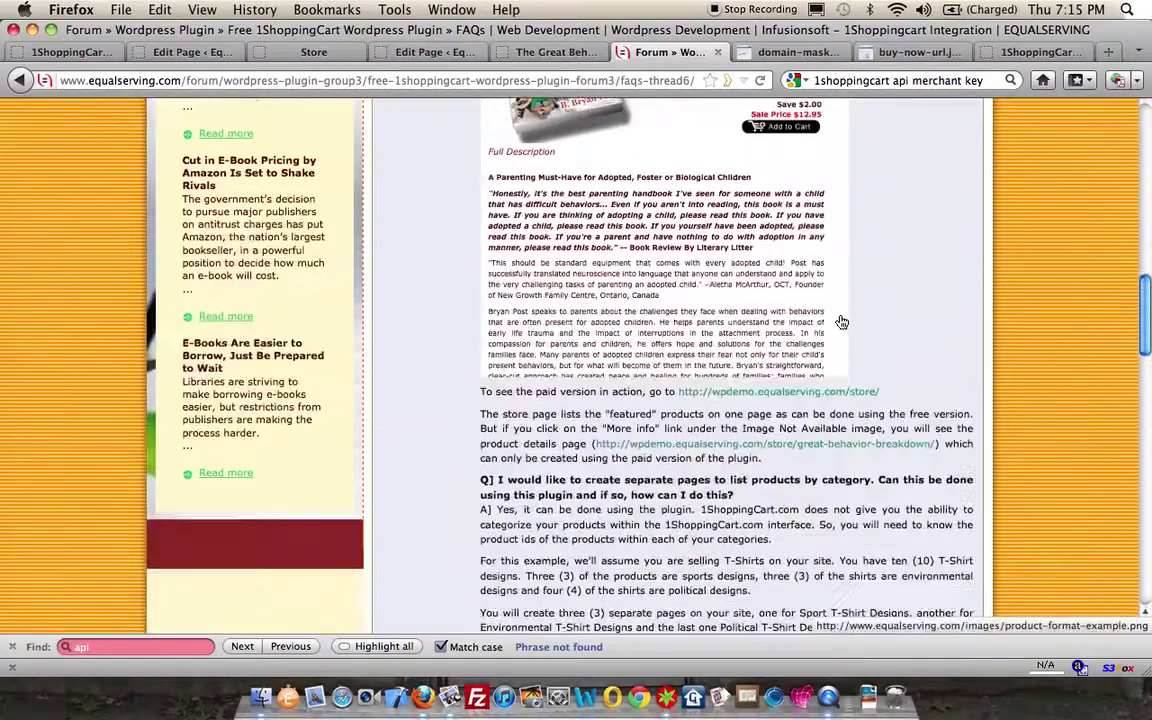
scroll(842, 322, "down", 10)
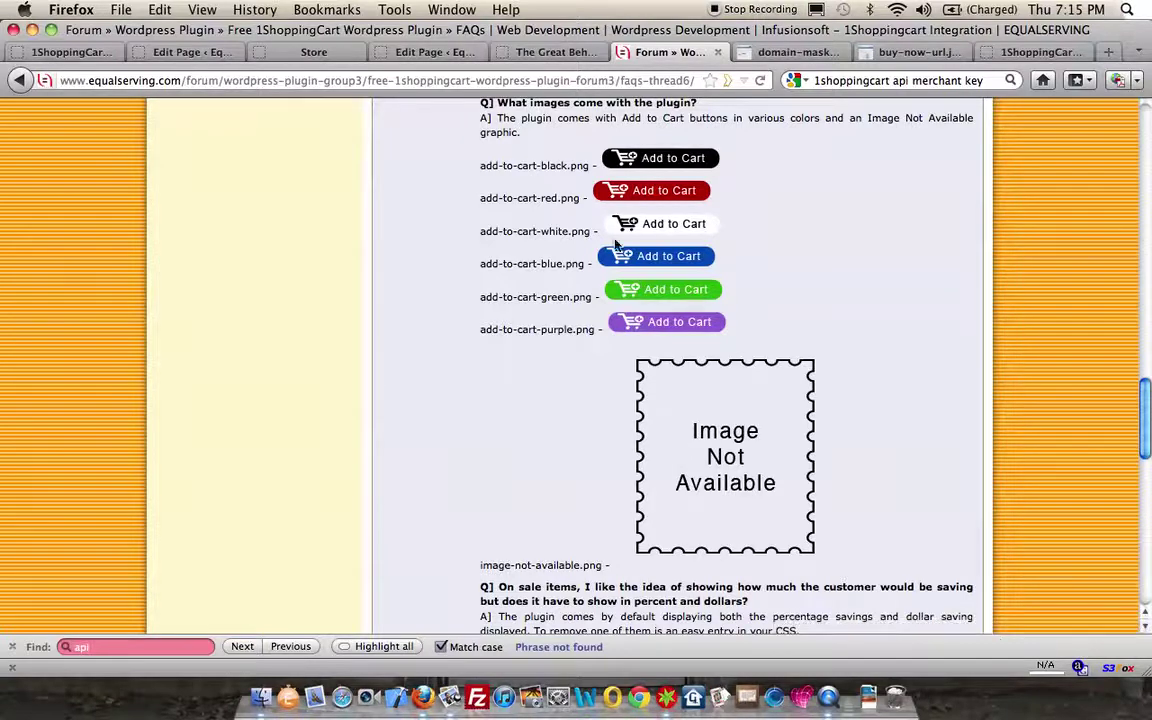
left_click(66, 50)
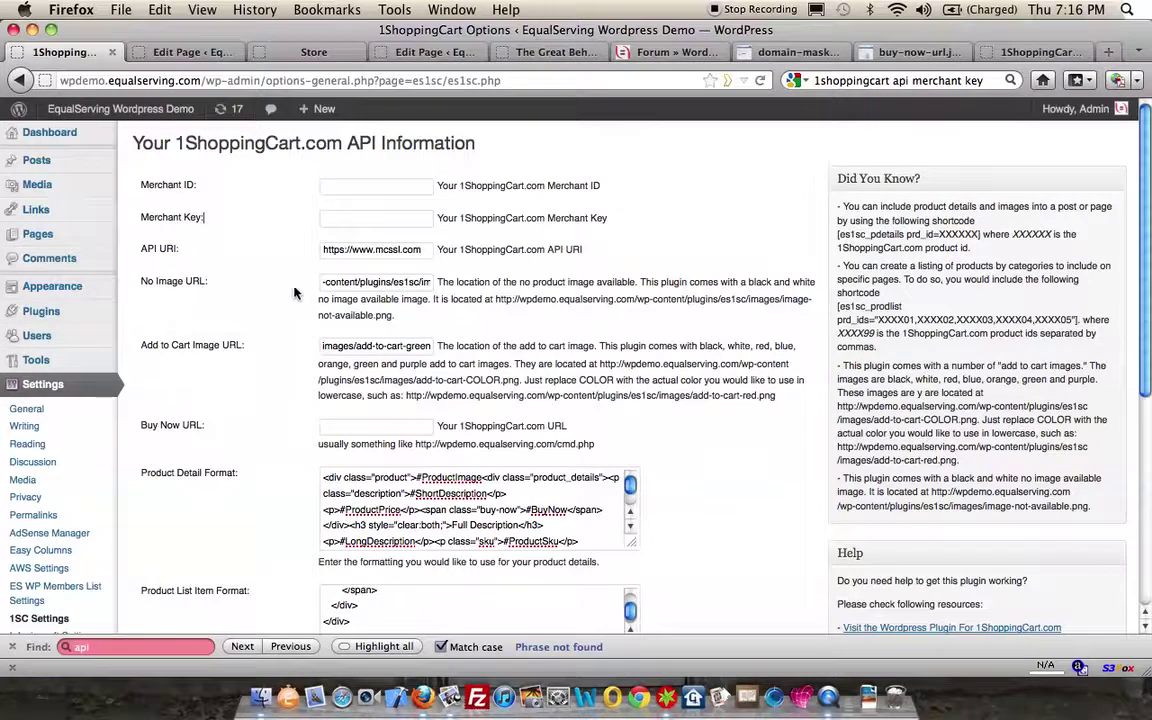
Read through the No Image URL path, then bring up the forum FAQ on bundled images.
left_click(333, 283)
key("Left")
key("Left")
key("Left")
key("Left")
key("Left")
key("Left")
key("Left")
key("Left")
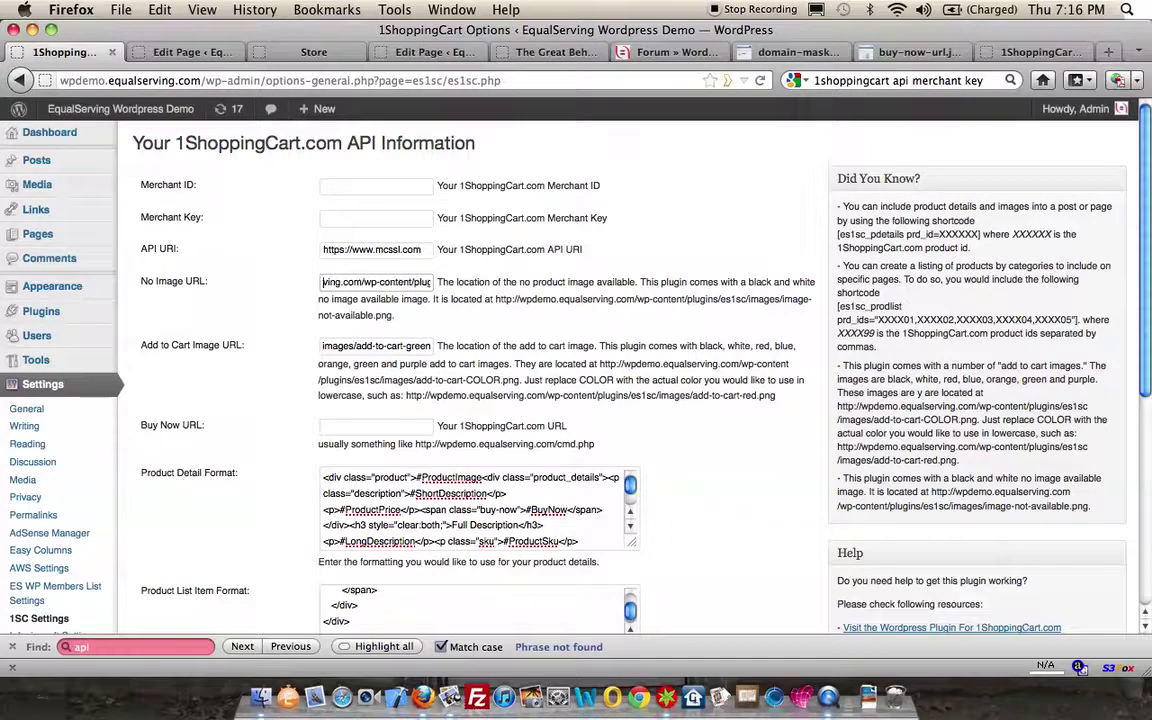
key("Left")
key("Left")
key("Left")
key("Left")
key("Left")
key("Left")
key("Left")
key("Left")
key("Left")
key("Left")
key("Left")
key("Left")
key("Left")
key("Left")
key("Left")
key("Left")
key("Left")
key("Left")
key("Left")
key("Left")
key("Left")
key("Left")
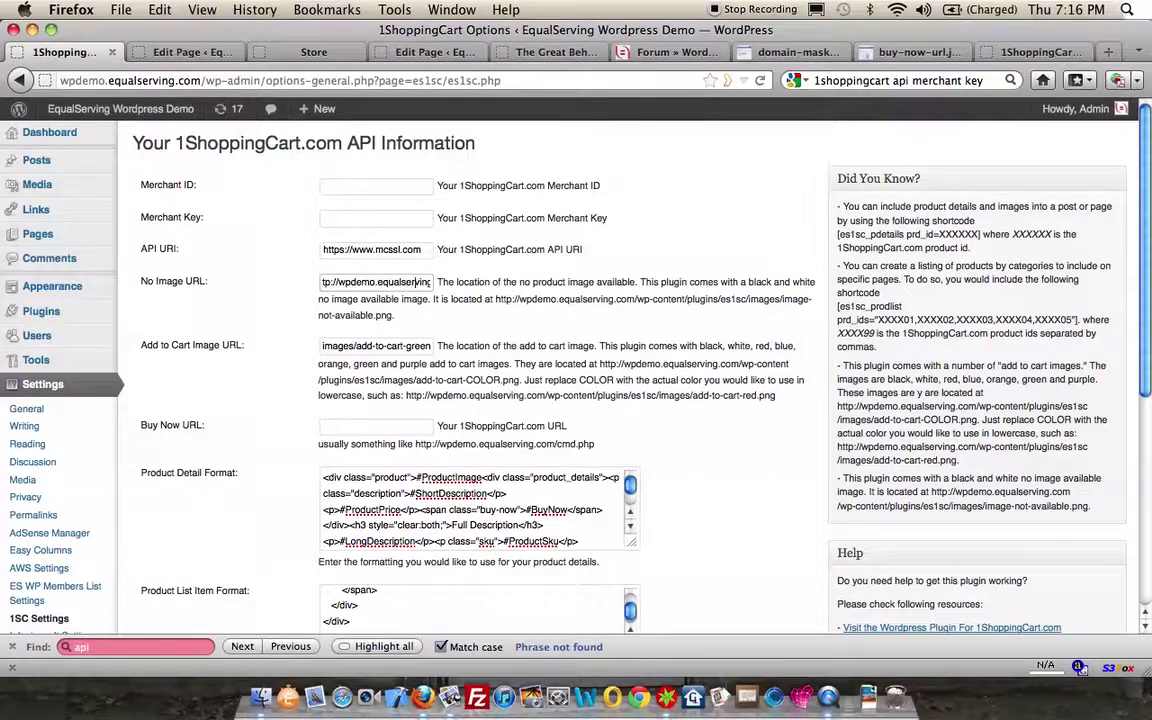
key("Right")
key("Right")
key("Right")
key("Right")
key("Right")
key("Right")
key("Right")
key("Right")
key("Right")
key("Right")
key("Right")
key("Right")
key("Right")
key("Right")
key("Right")
key("Right")
key("Right")
key("Right")
key("Right")
key("Right")
key("Right")
key("Right")
key("Right")
key("Right")
key("Right")
key("Right")
key("Right")
key("Right")
key("Right")
key("Right")
key("Right")
key("Right")
key("Right")
key("Right")
key("Right")
key("Right")
key("Right")
key("Right")
key("Right")
key("Right")
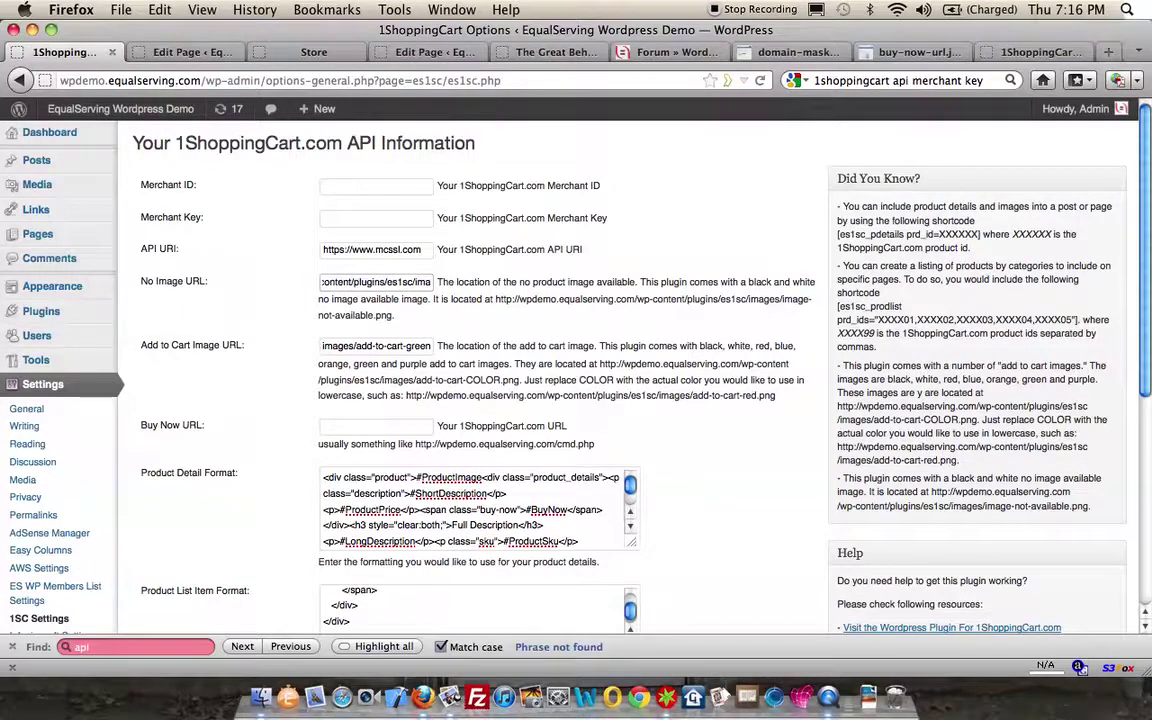
key("Right")
key("Right")
key("Right")
key("Right")
key("Right")
key("Right")
key("Right")
key("Right")
key("Right")
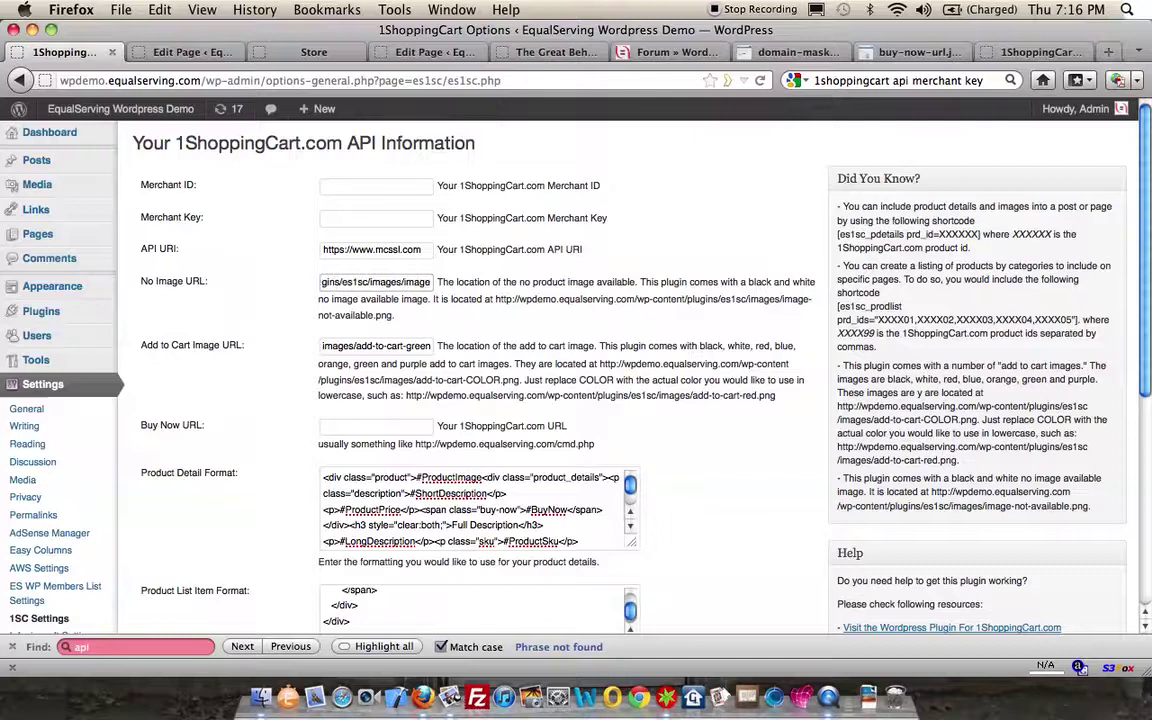
key("Right")
key("Right")
key("Right")
key("Right")
key("Right")
key("Right")
key("Right")
key("Right")
key("Right")
key("Right")
key("Right")
key("Right")
key("Right")
key("Right")
key("Right")
key("Right")
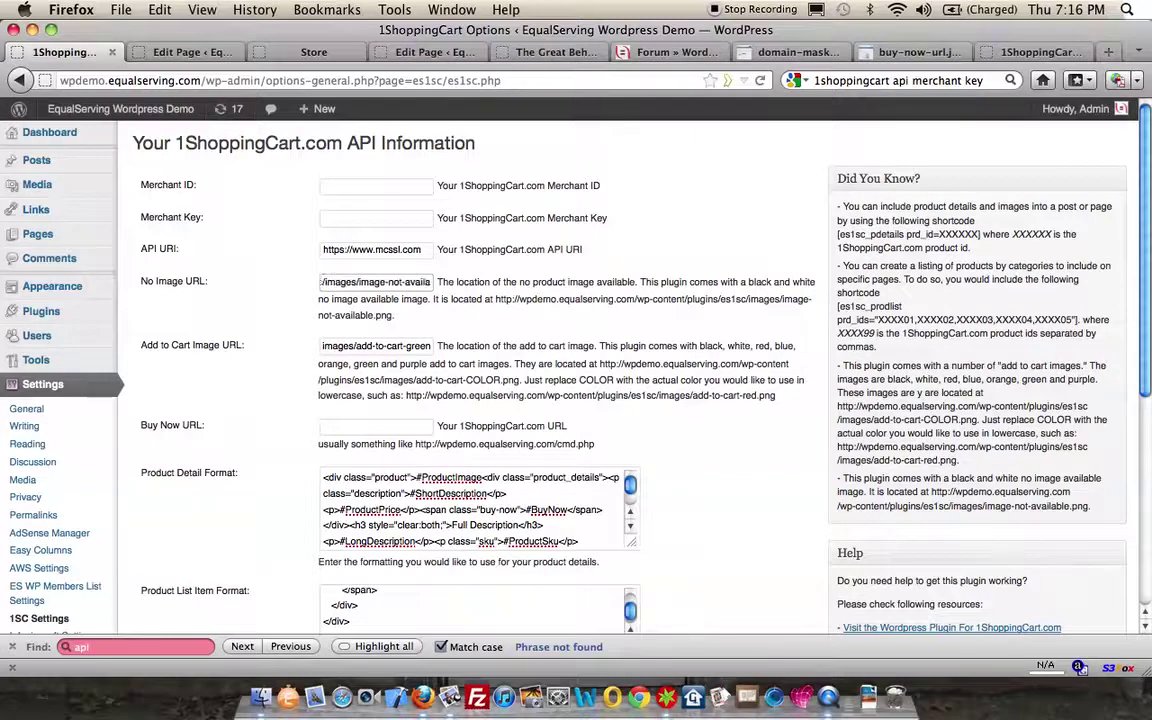
key("Right")
key("Right")
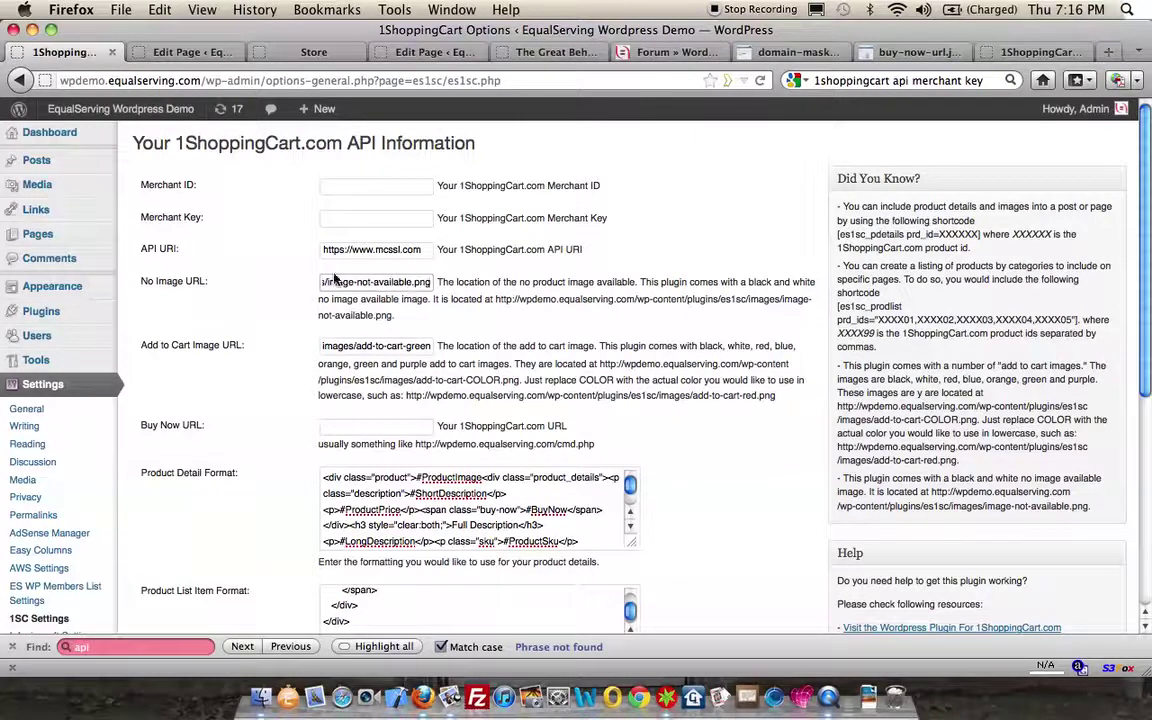
left_click(650, 56)
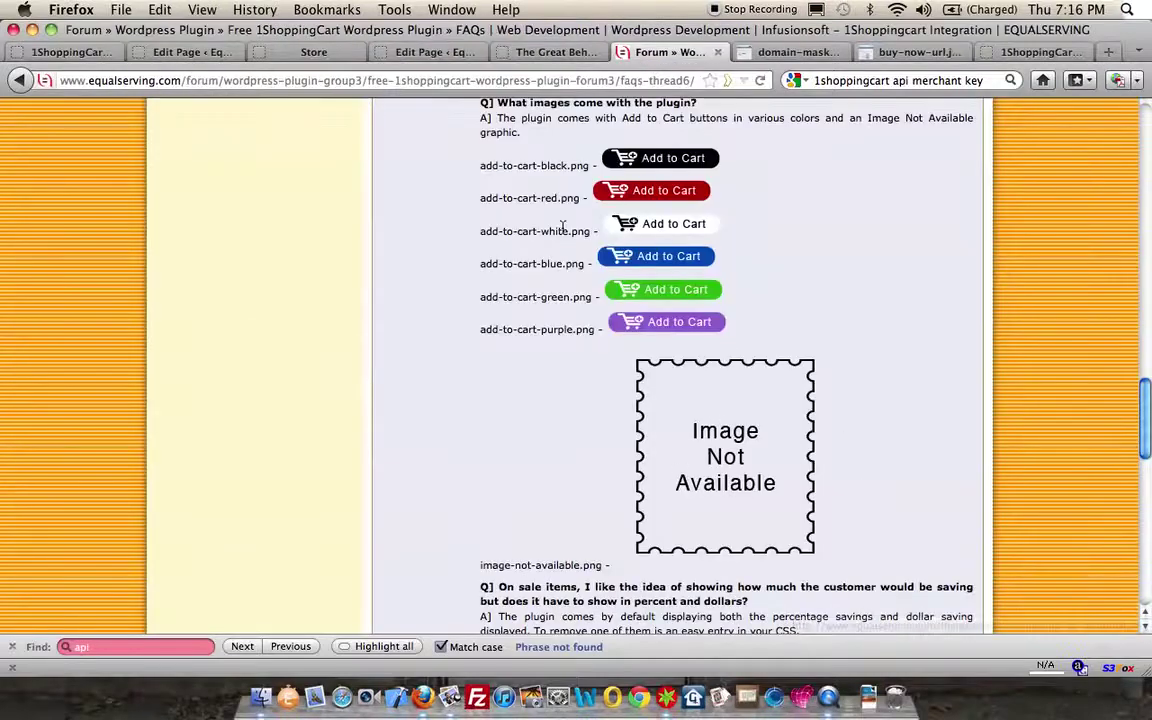
Inspect the Add to Cart Image URL and check the FAQ for available button colours.
left_click(64, 50)
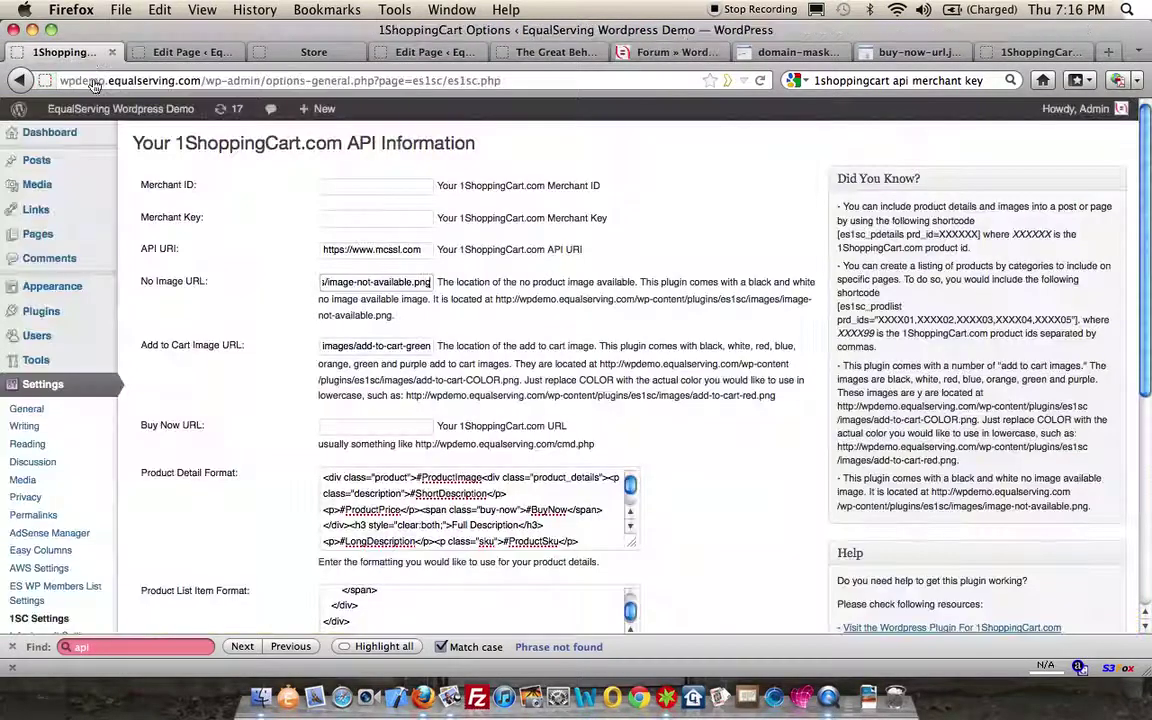
left_click(332, 346)
key("Left")
key("Left")
key("Left")
key("Left")
key("Left")
key("Left")
key("Left")
key("Left")
key("Left")
key("Left")
key("Left")
key("Left")
key("Left")
key("Left")
key("Left")
key("Left")
key("Left")
key("Left")
key("Left")
key("Left")
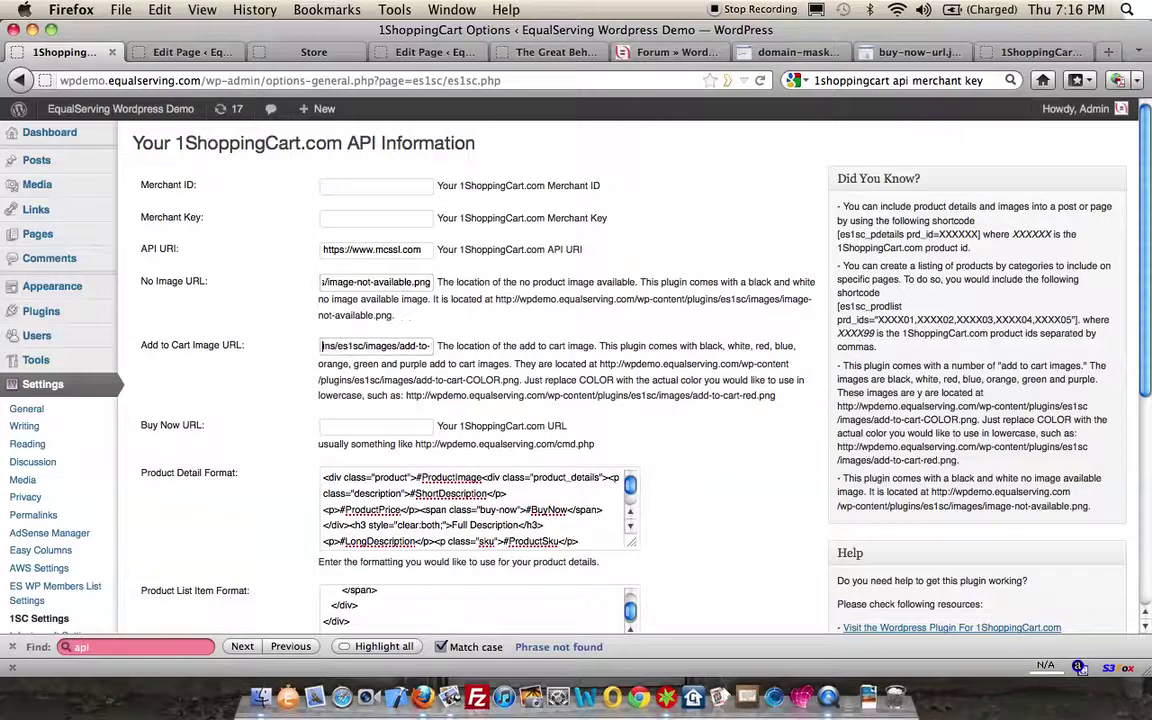
key("Left")
key("Left")
key("Left")
key("Left")
key("Left")
key("Left")
key("Left")
key("Left")
key("Left")
key("Left")
key("Left")
key("Left")
key("Left")
key("Left")
key("Left")
key("Left")
key("Left")
key("Left")
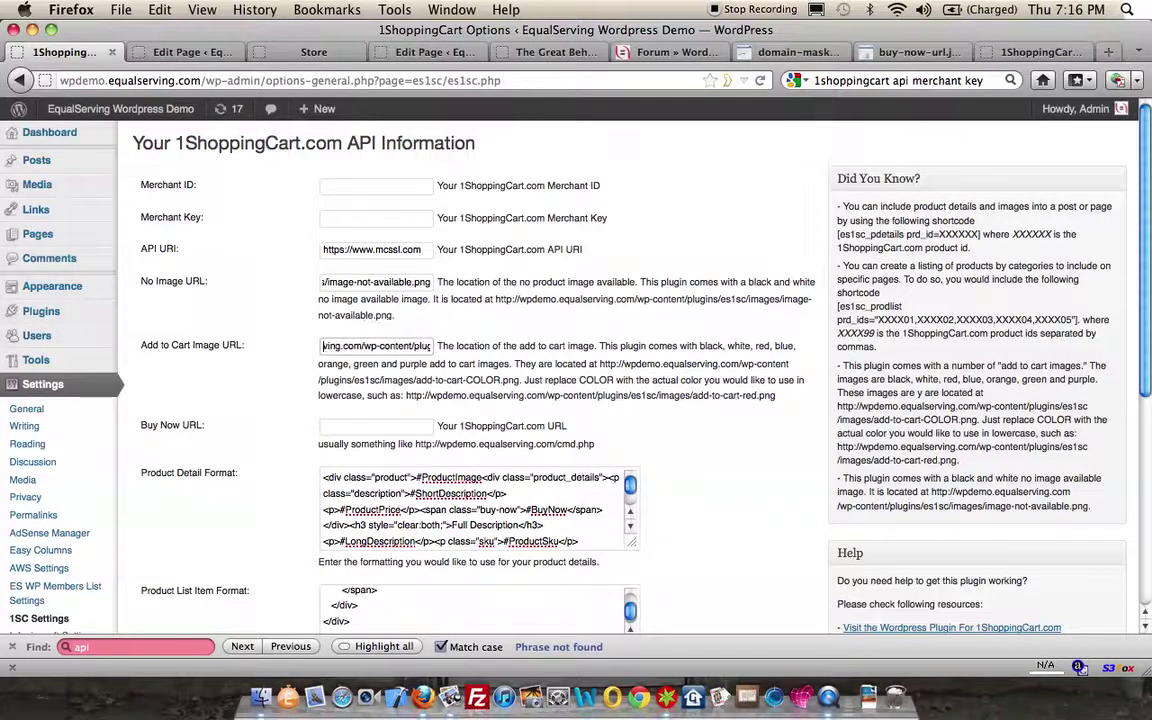
left_click(638, 52)
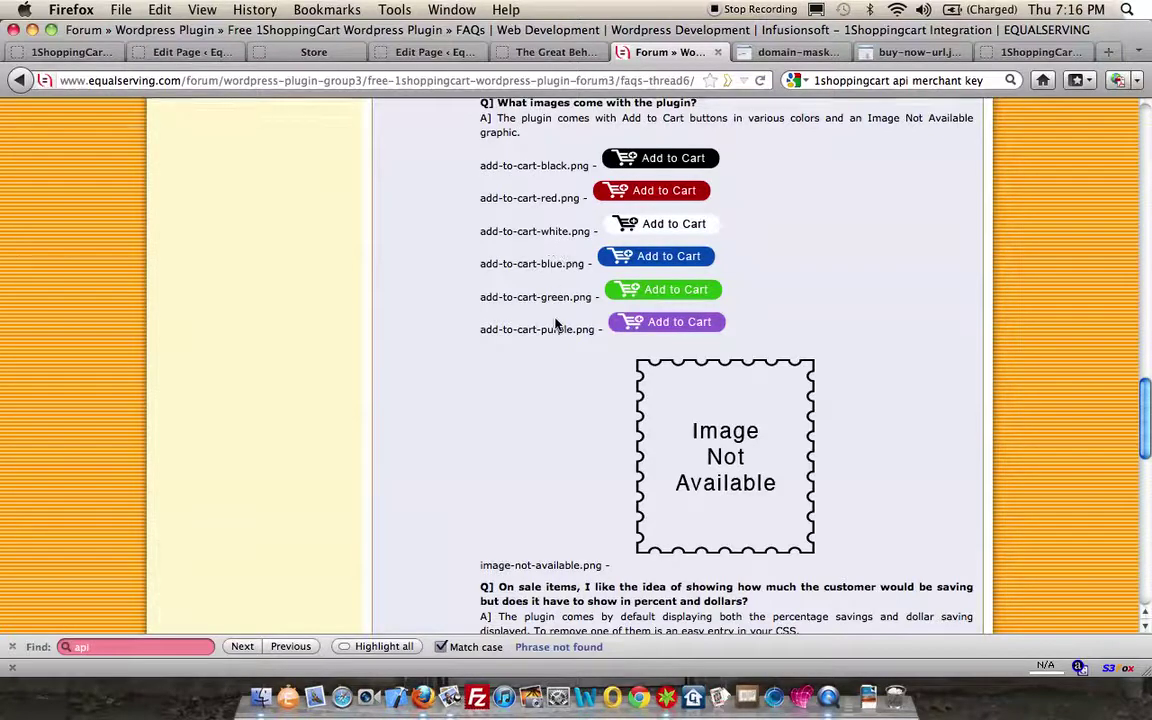
left_click(64, 50)
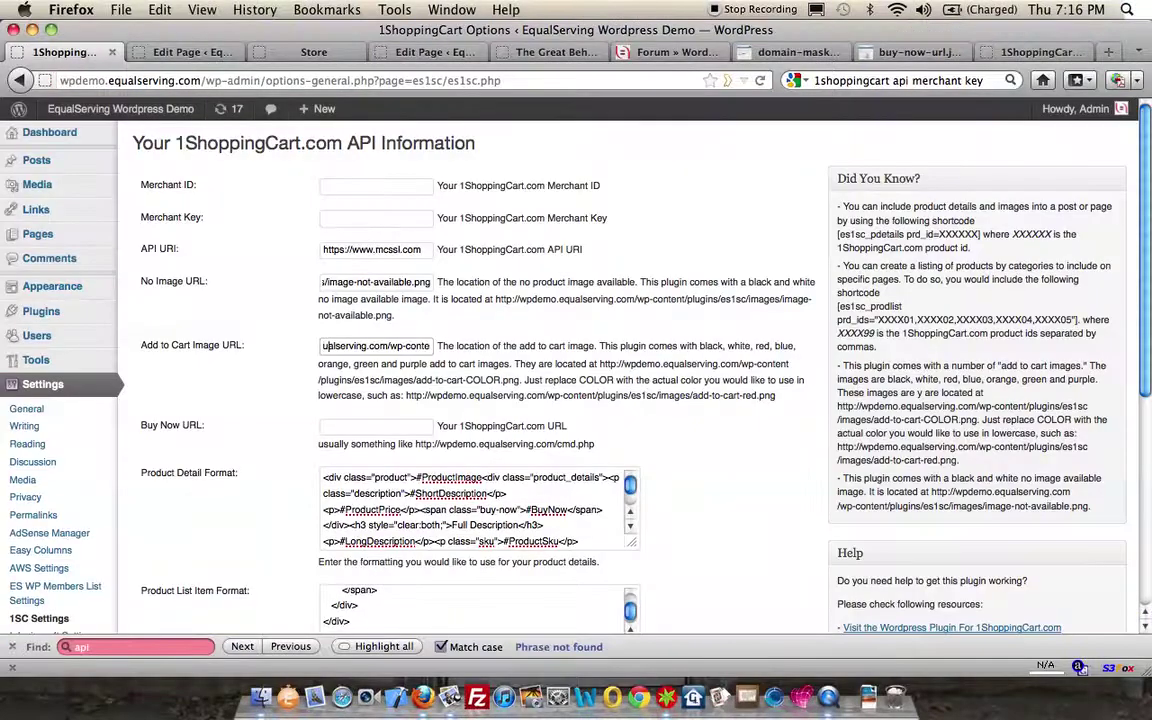
Try changing the image from green to purple, then clear the Add to Cart Image URL entirely.
left_click(392, 346)
key("Right")
key("Right")
key("Right")
key("Right")
key("Right")
key("Right")
key("Right")
key("Right")
key("Right")
key("Right")
key("Right")
key("Right")
key("Right")
key("Right")
key("Right")
key("Right")
key("Right")
key("Right")
key("Right")
key("Right")
key("Right")
key("Right")
key("Right")
key("Right")
key("Right")
key("Right")
key("Right")
key("Right")
key("Right")
key("Right")
key("Right")
key("Right")
key("Right")
key("Right")
key("Right")
key("Right")
key("Right")
key("Right")
key("Right")
key("Right")
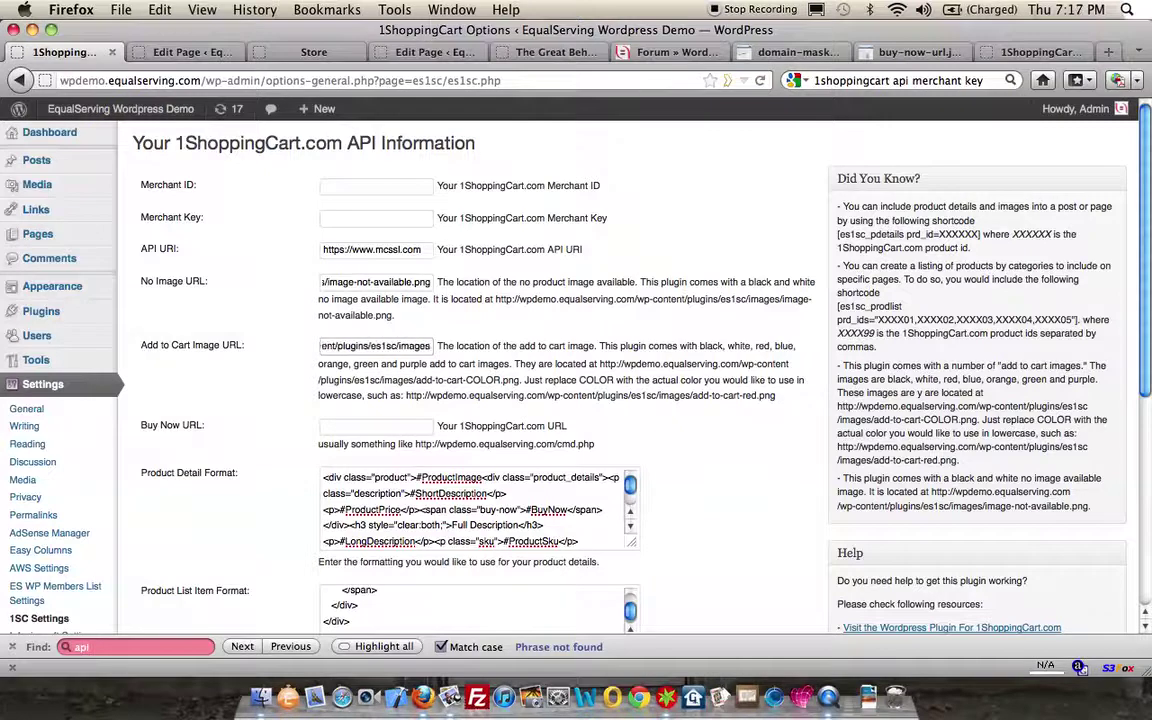
key("Right")
key("Right")
key("Right")
key("Right")
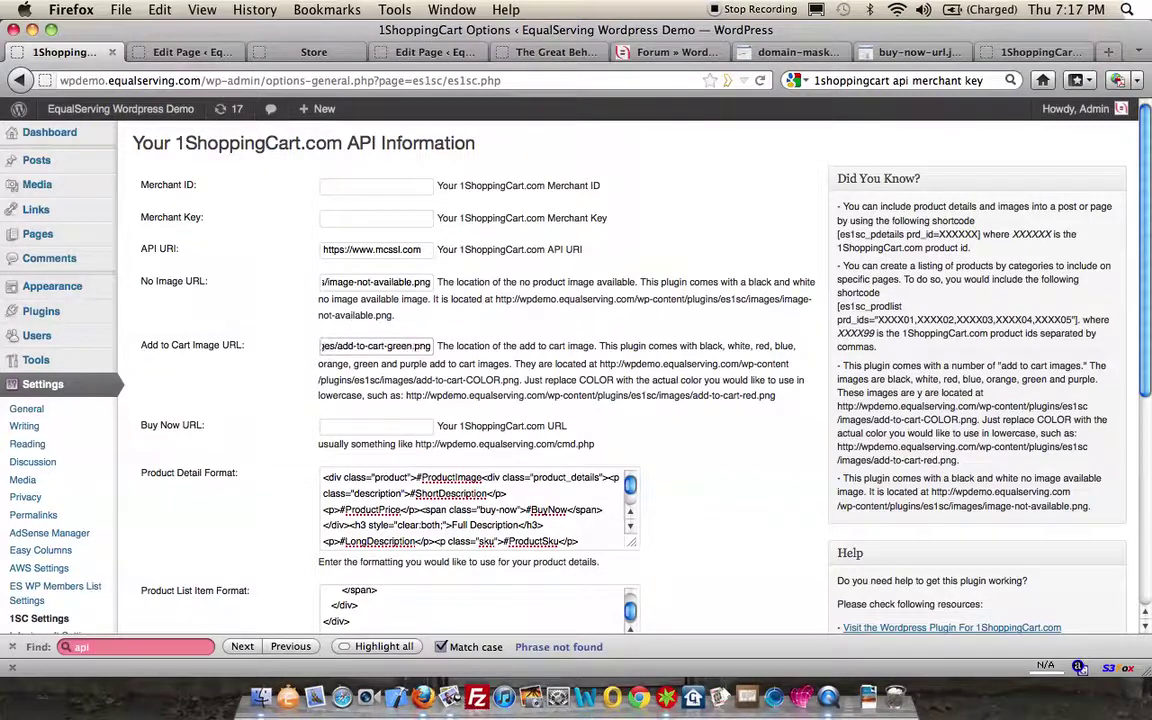
key("Left")
key("Left")
key("Left")
key("Left")
key("BackSpace")
key("BackSpace")
key("BackSpace")
key("BackSpace")
key("BackSpace")
type("re")
key("BackSpace")
key("BackSpace")
type("purple")
key("Right")
key("Right")
key("Right")
key("super+a")
key("BackSpace")
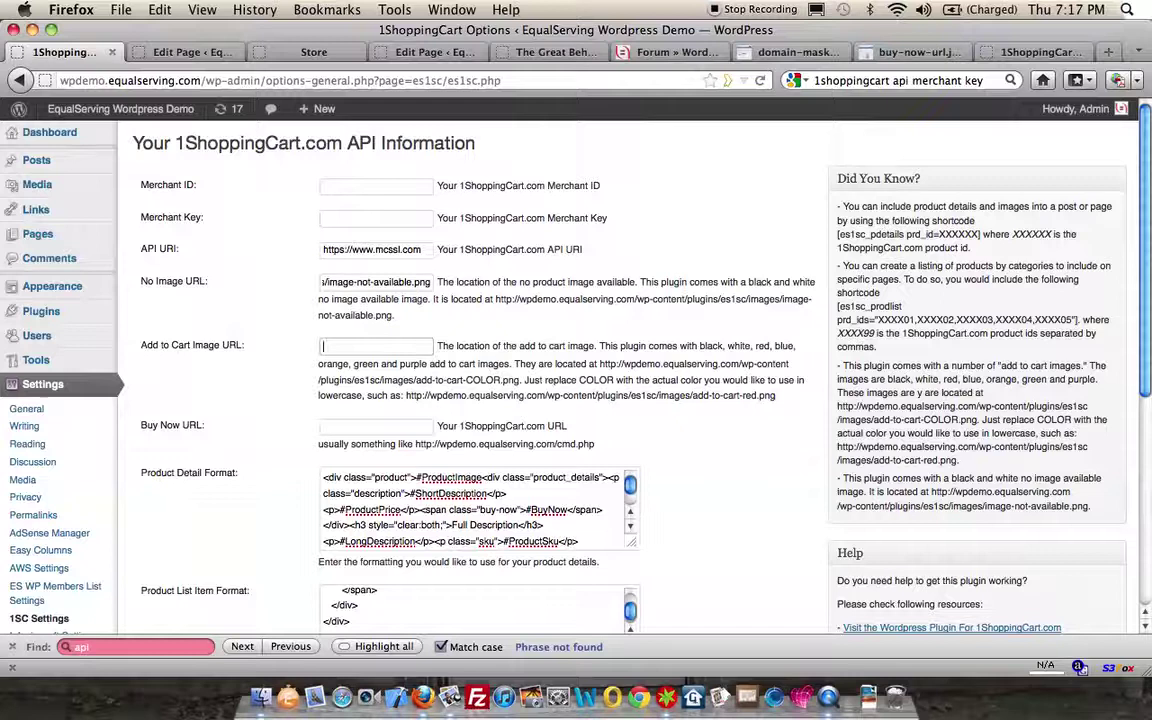
Select the Buy Now URL field and view the domain-masking.jpg reference screenshot.
left_click(343, 423)
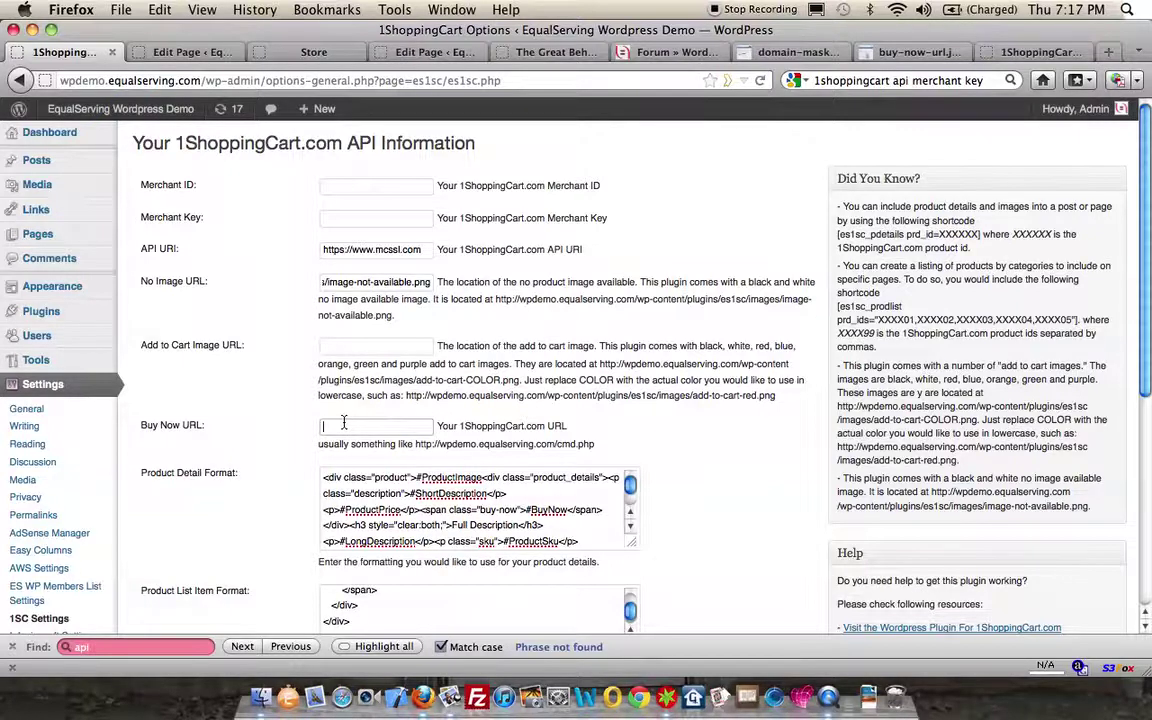
left_click(760, 51)
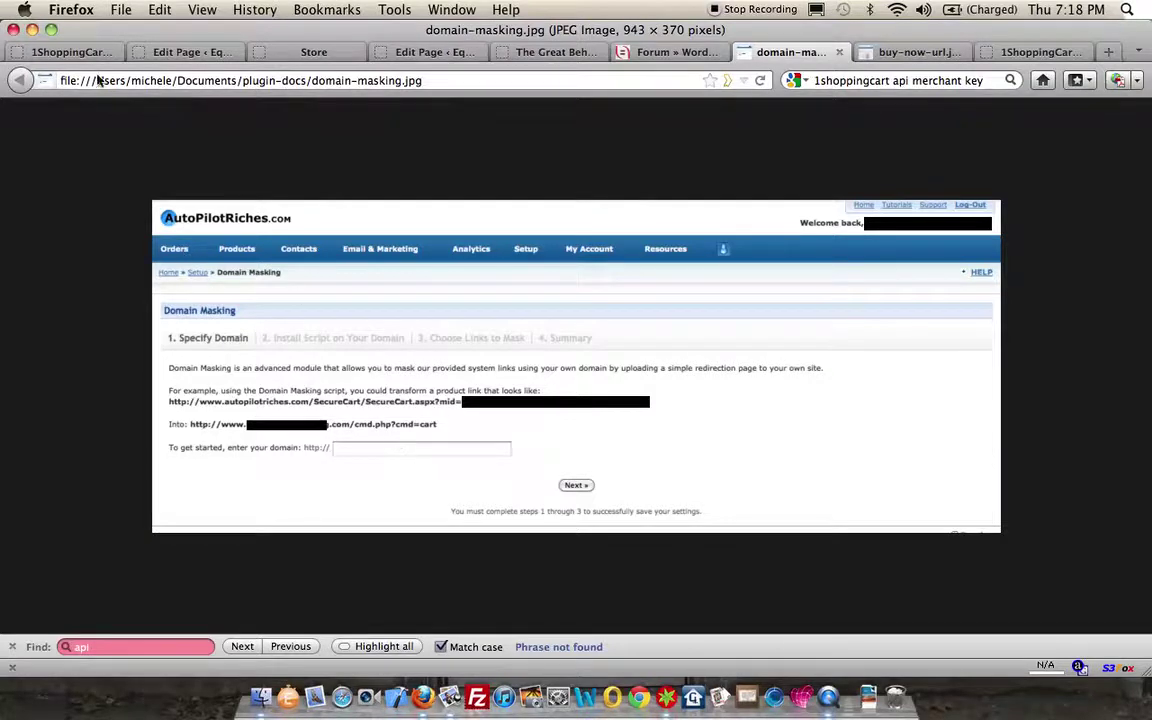
Switch back to the 1ShoppingCart Options page with the still-empty Buy Now URL field.
left_click(72, 48)
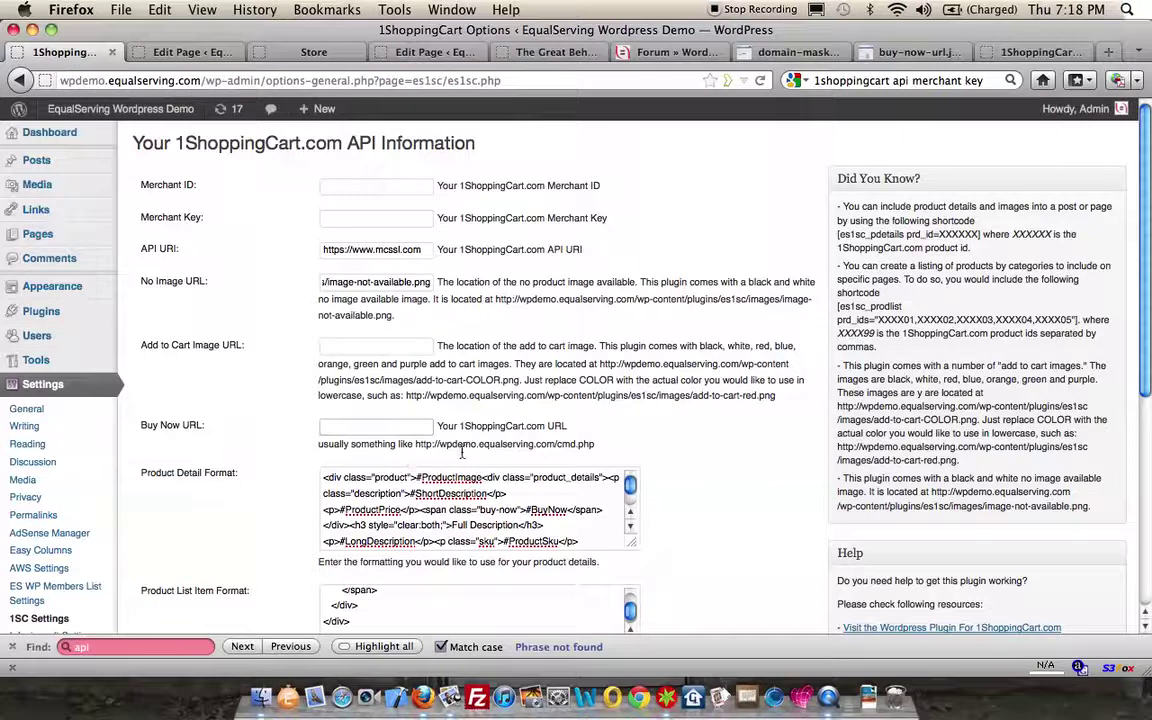
left_click_drag(417, 447, 594, 449)
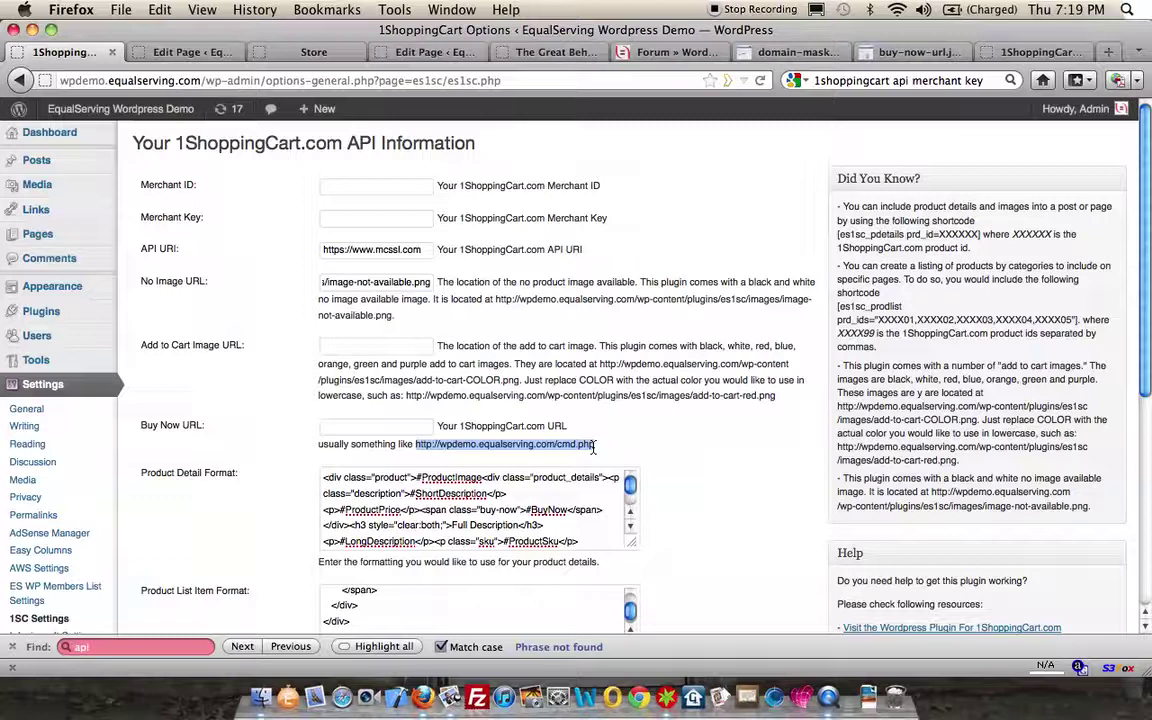
left_click(370, 428)
key("super+v")
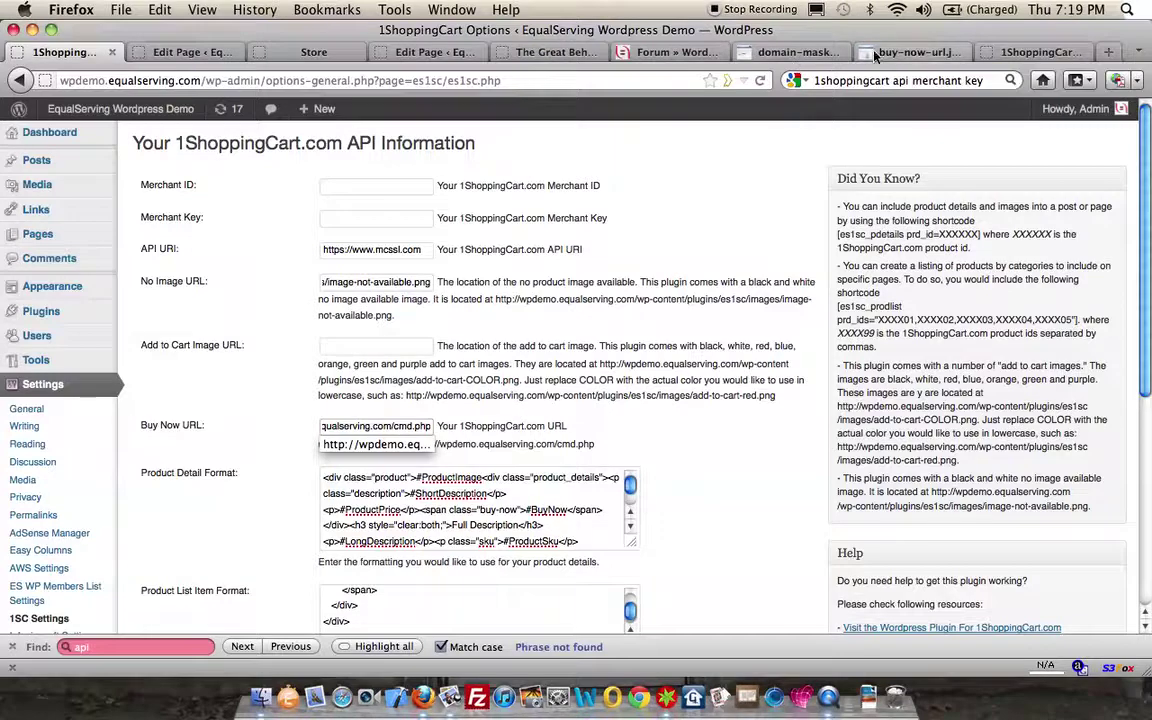
left_click(910, 52)
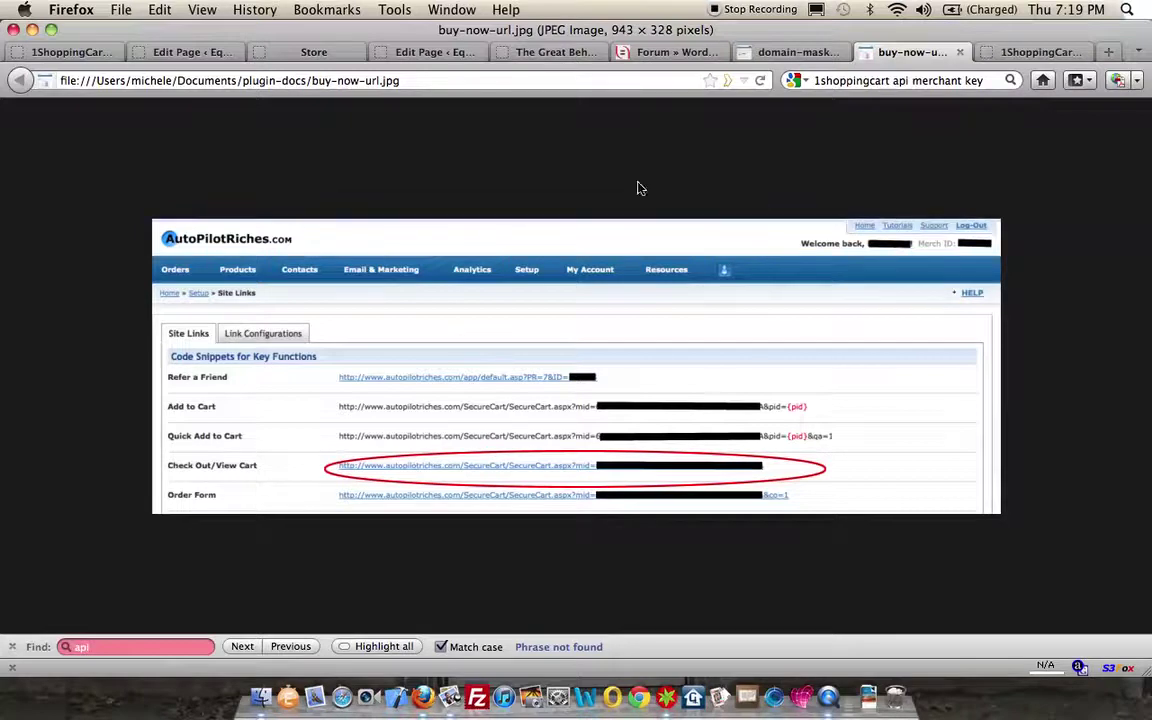
left_click(84, 51)
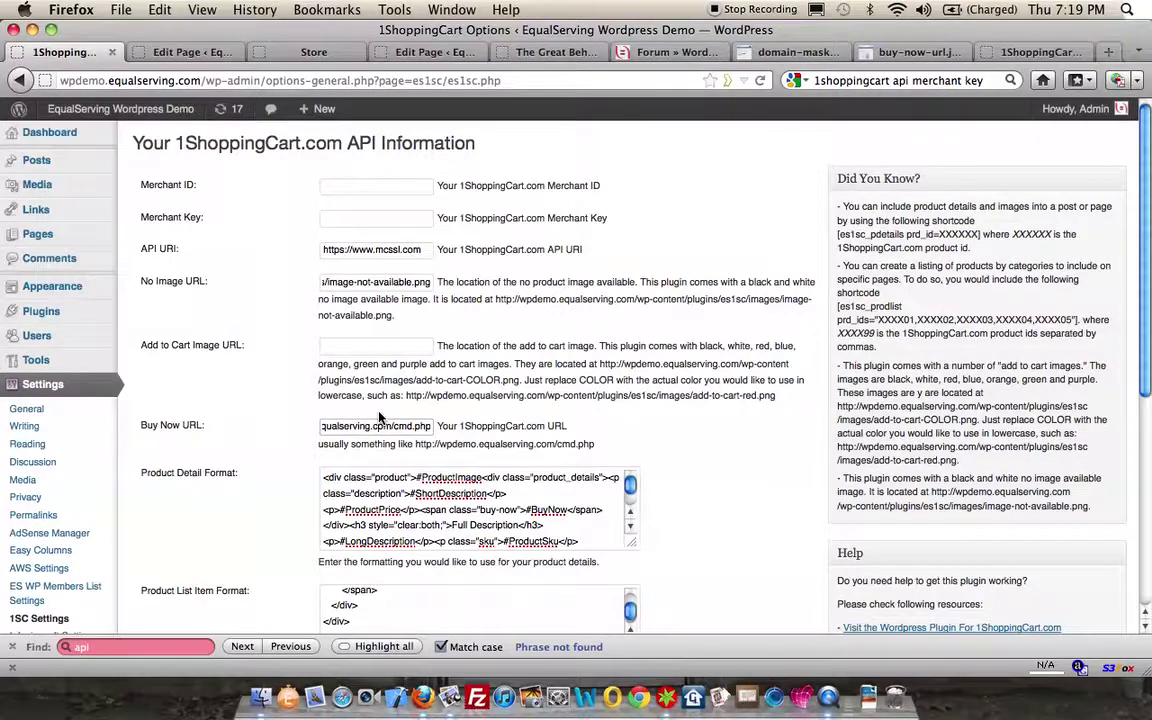
scroll(710, 455, "down", 3)
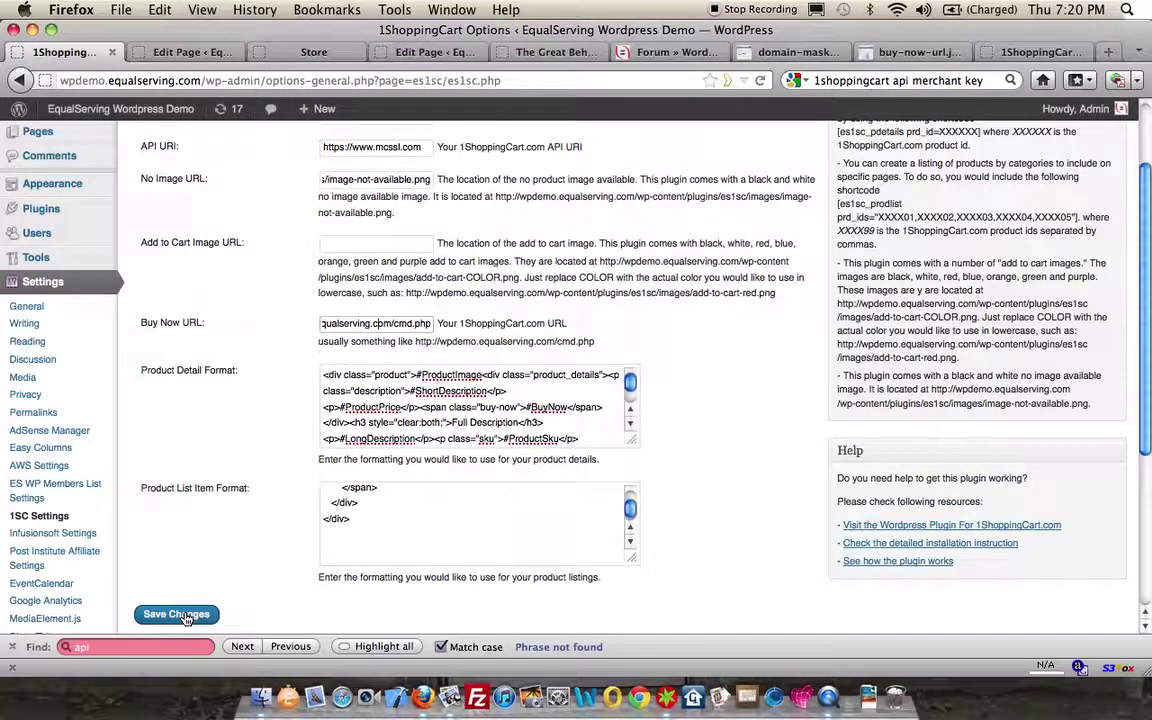
Update the Store page holding the Featured Products and All Products es1sc_prodlist shortcodes.
left_click(190, 52)
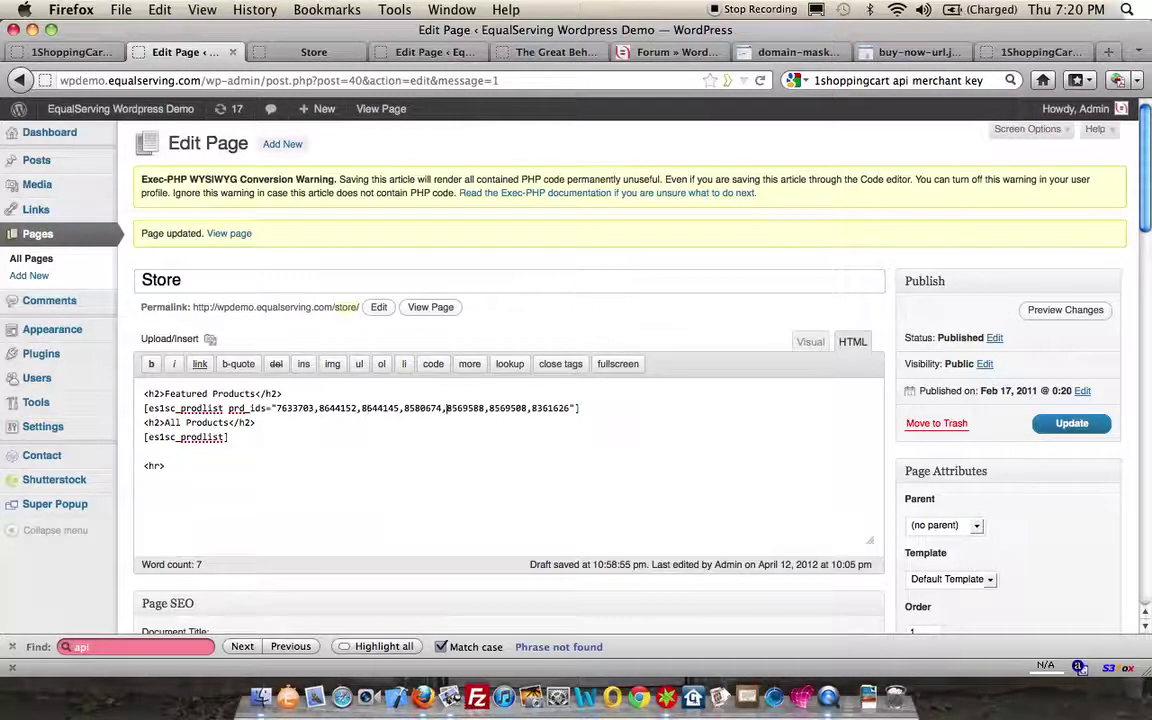
left_click(1071, 423)
Scroll the live Store page from Featured Products down to the unrendered All Products shortcode and back.
left_click(306, 52)
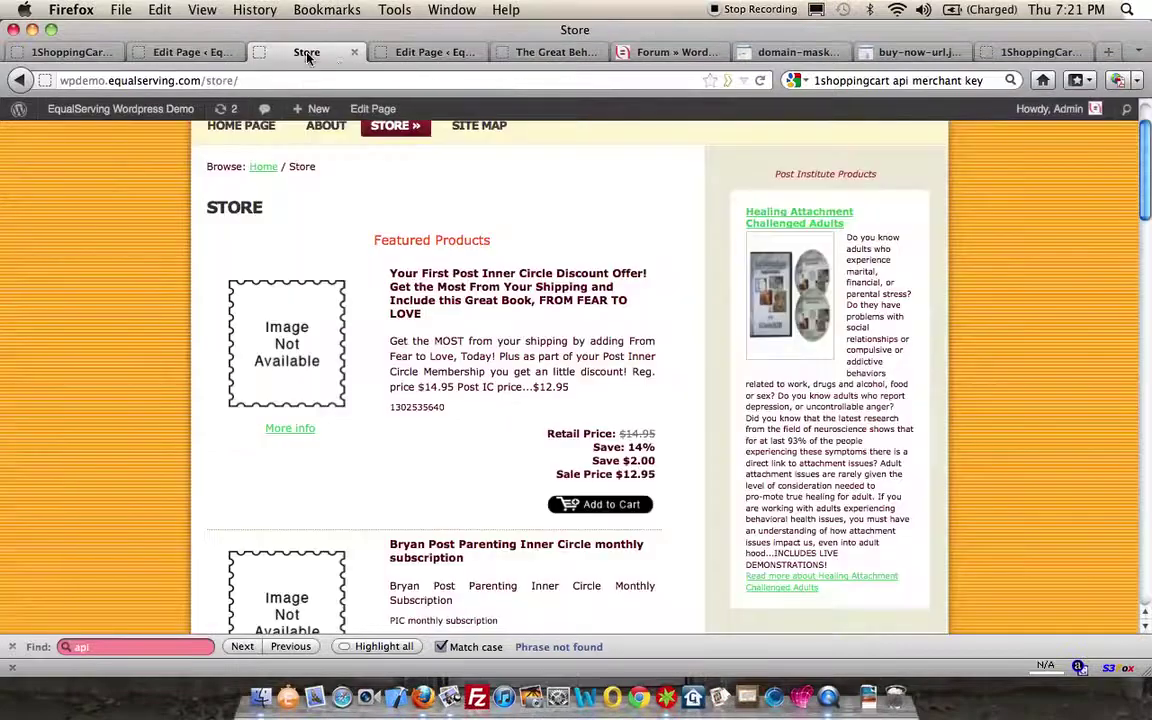
scroll(486, 260, "up", 2)
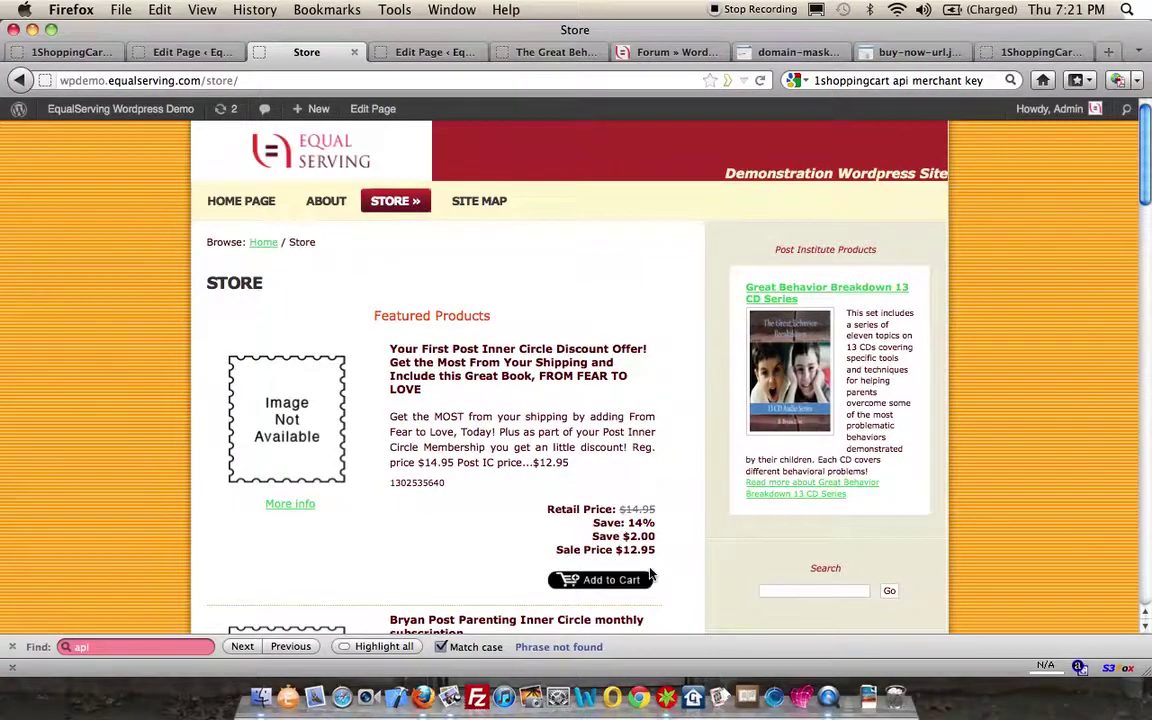
scroll(650, 572, "down", 1)
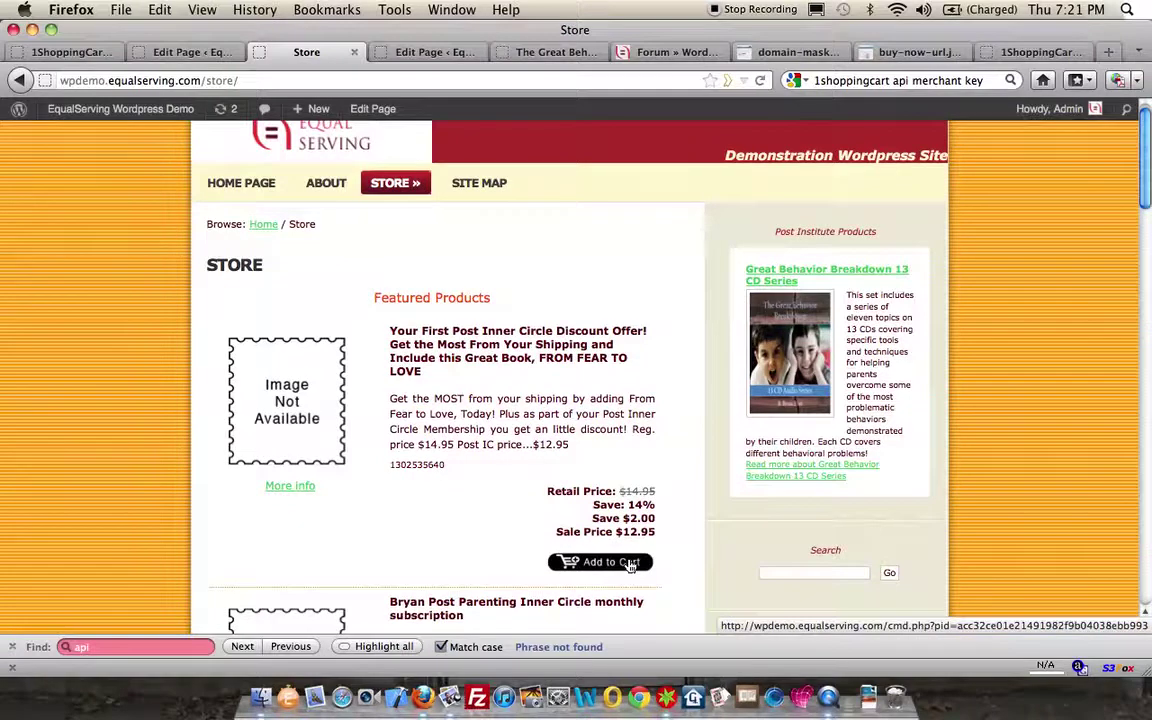
scroll(676, 516, "down", 3)
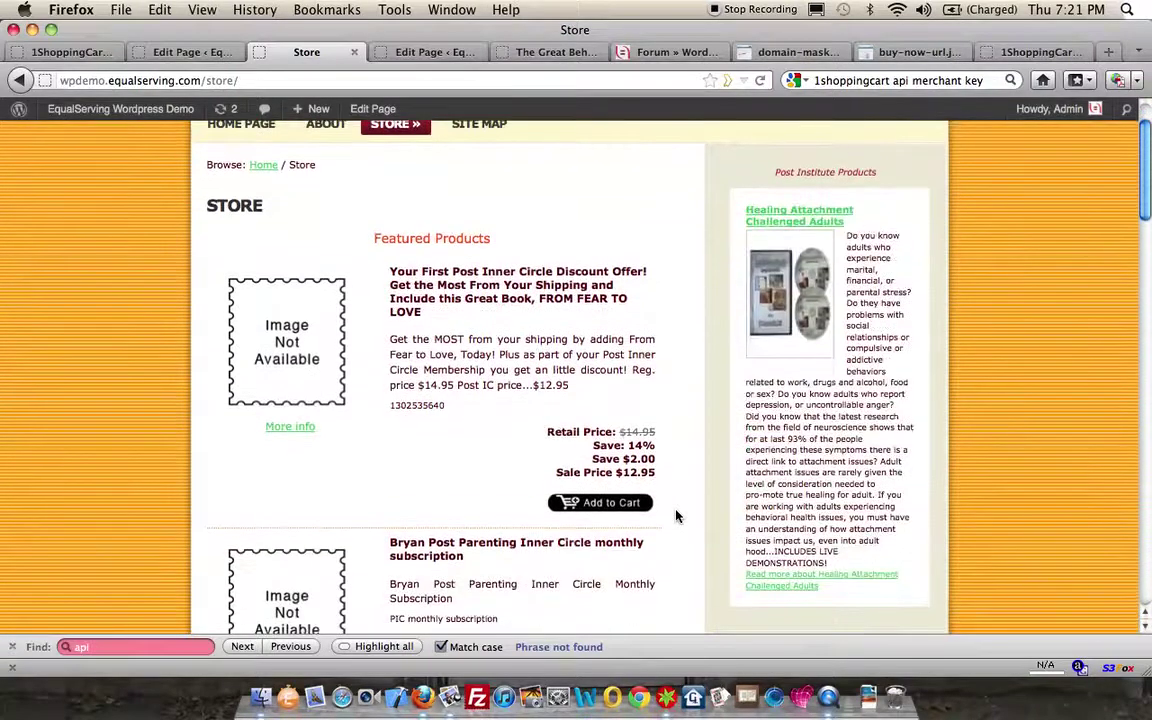
scroll(656, 440, "down", 10)
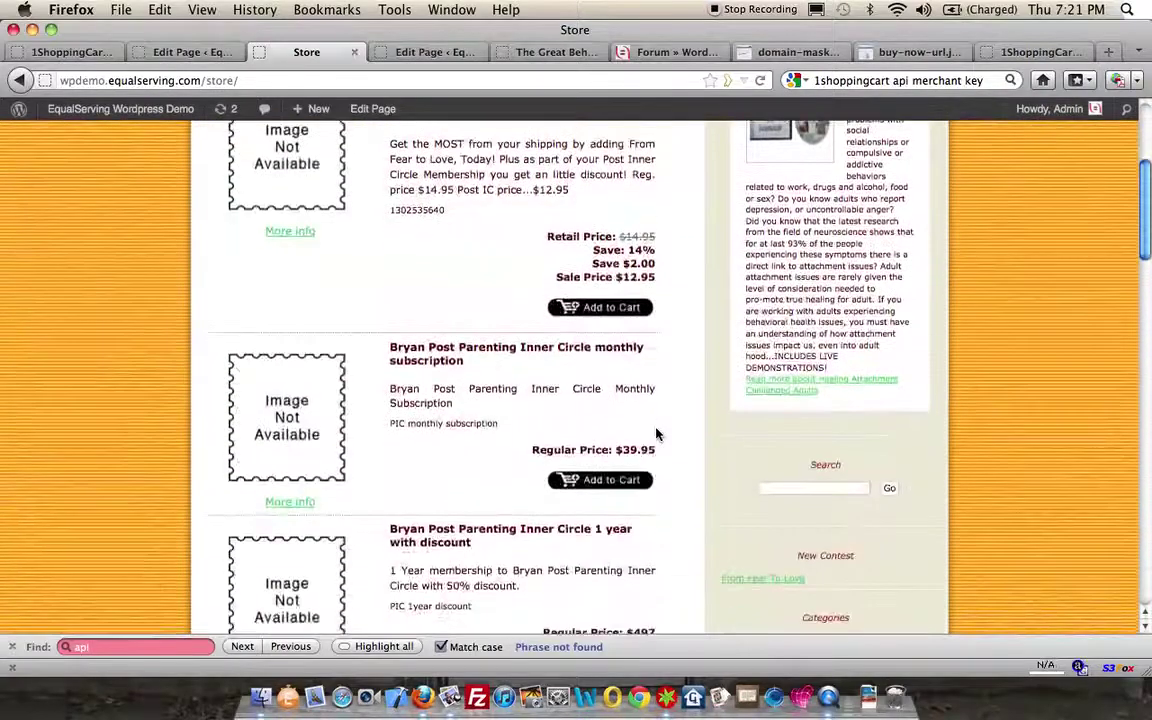
scroll(656, 433, "down", 15)
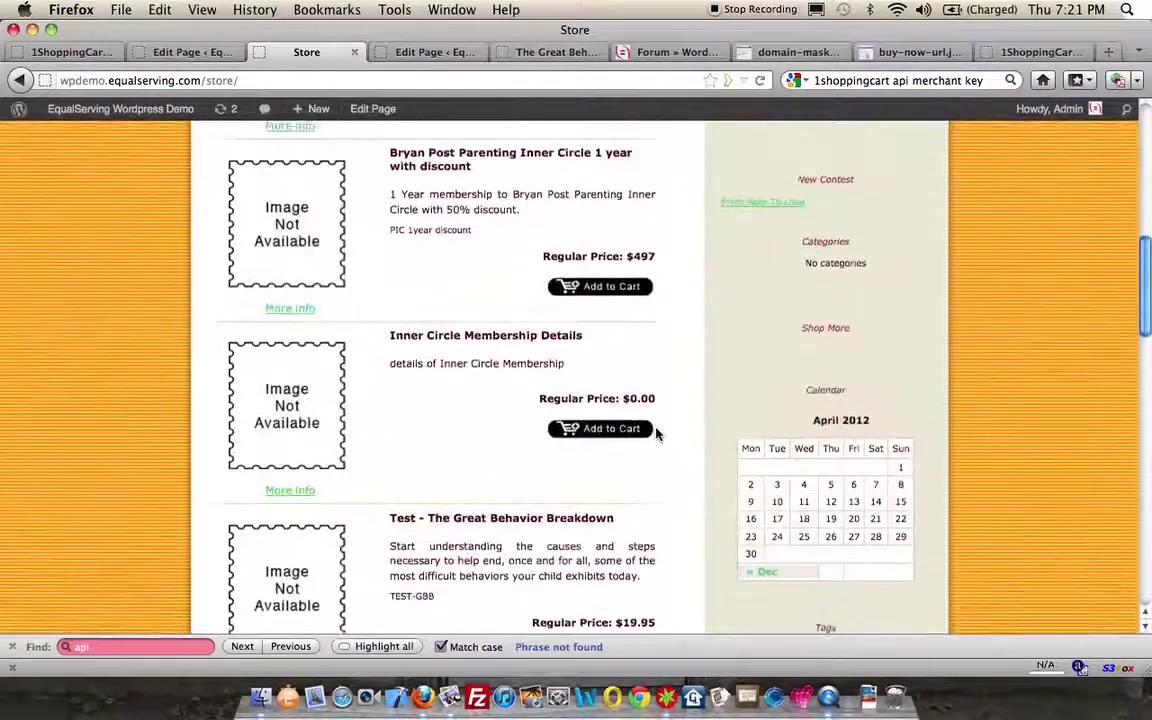
scroll(656, 433, "down", 15)
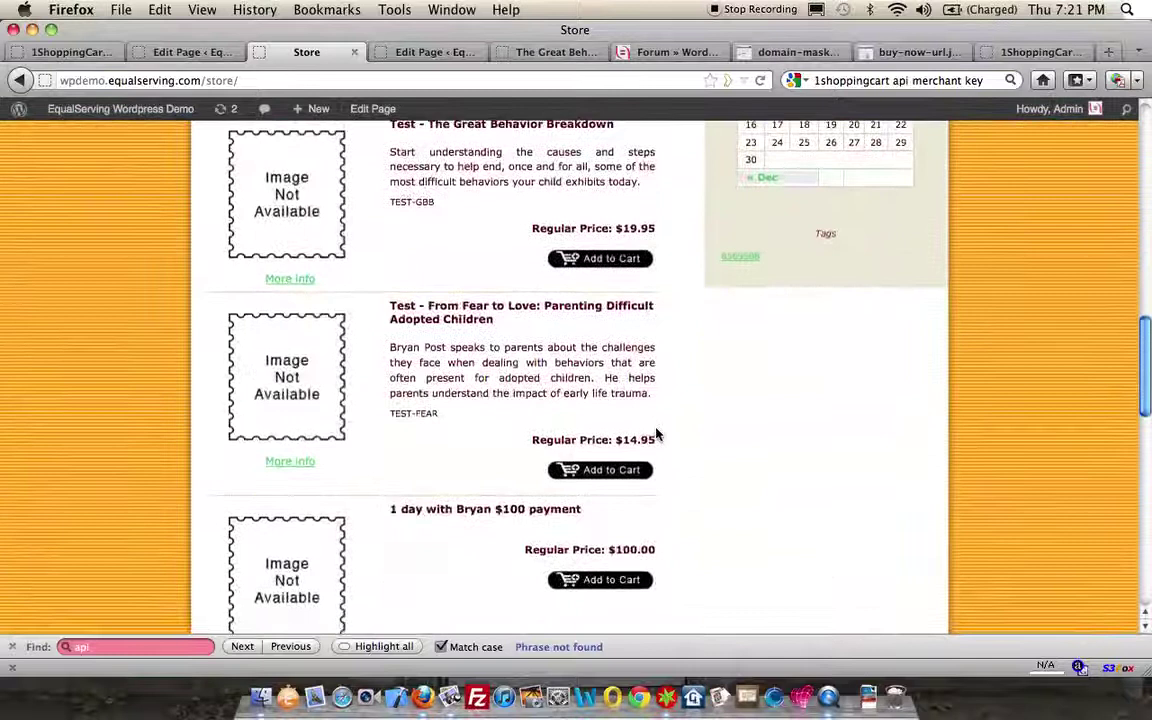
scroll(656, 433, "down", 11)
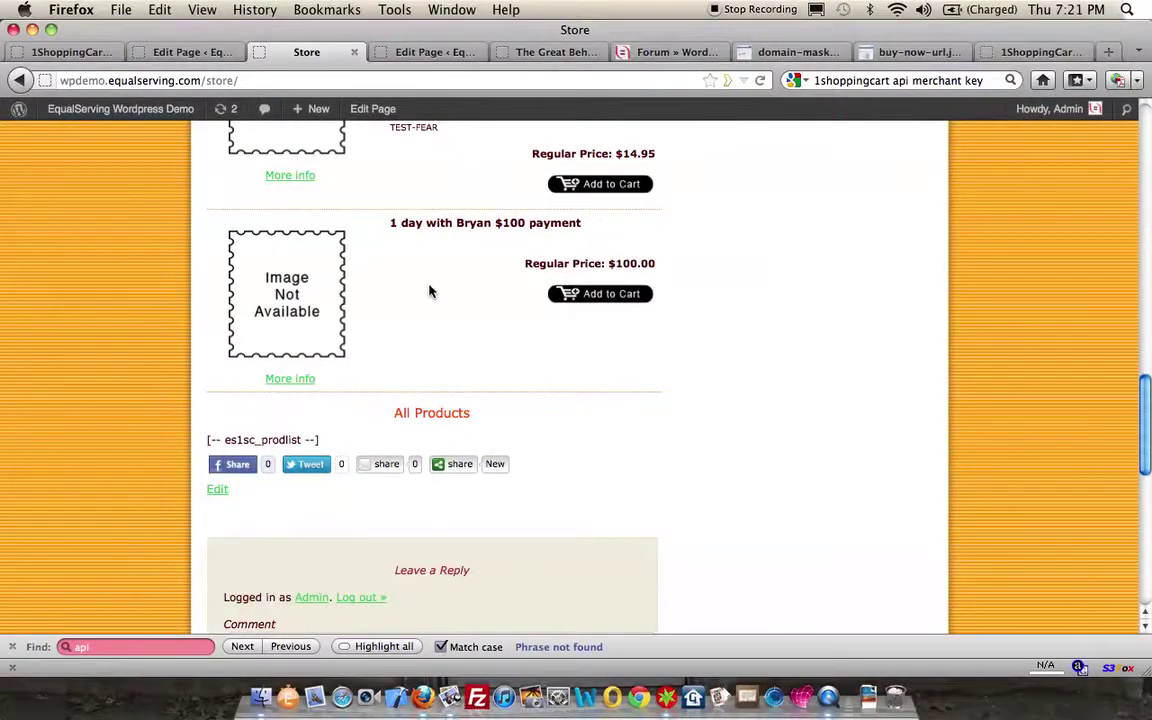
scroll(429, 291, "up", 20)
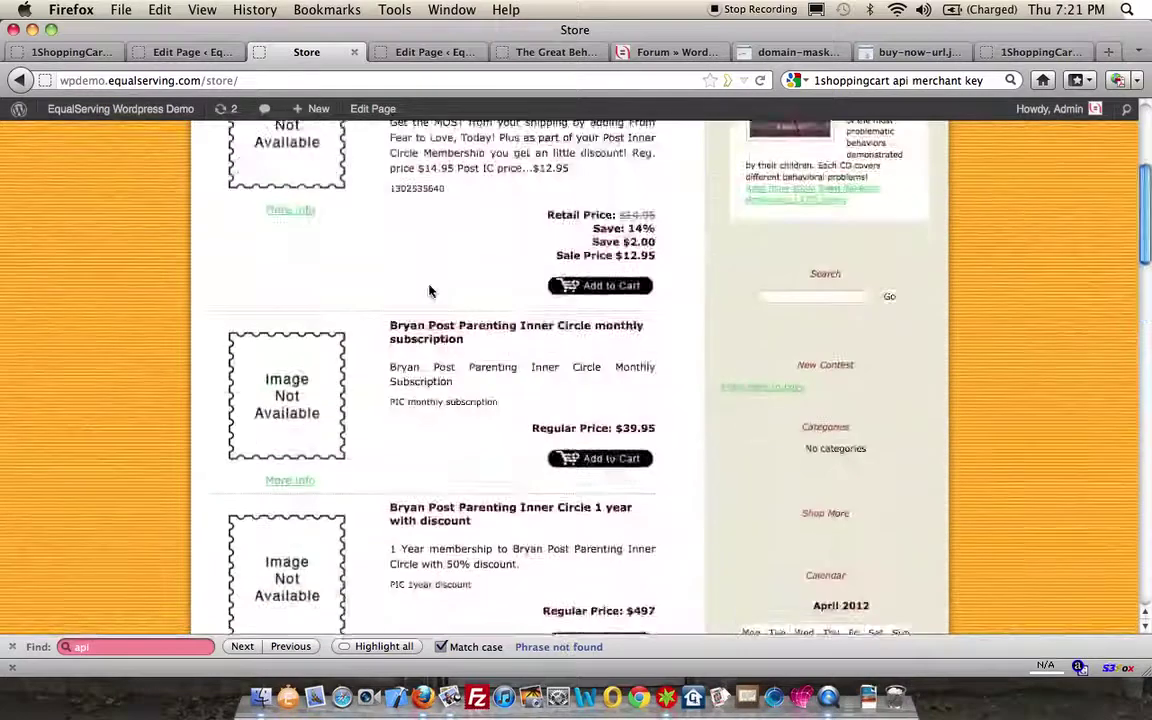
scroll(429, 291, "up", 10)
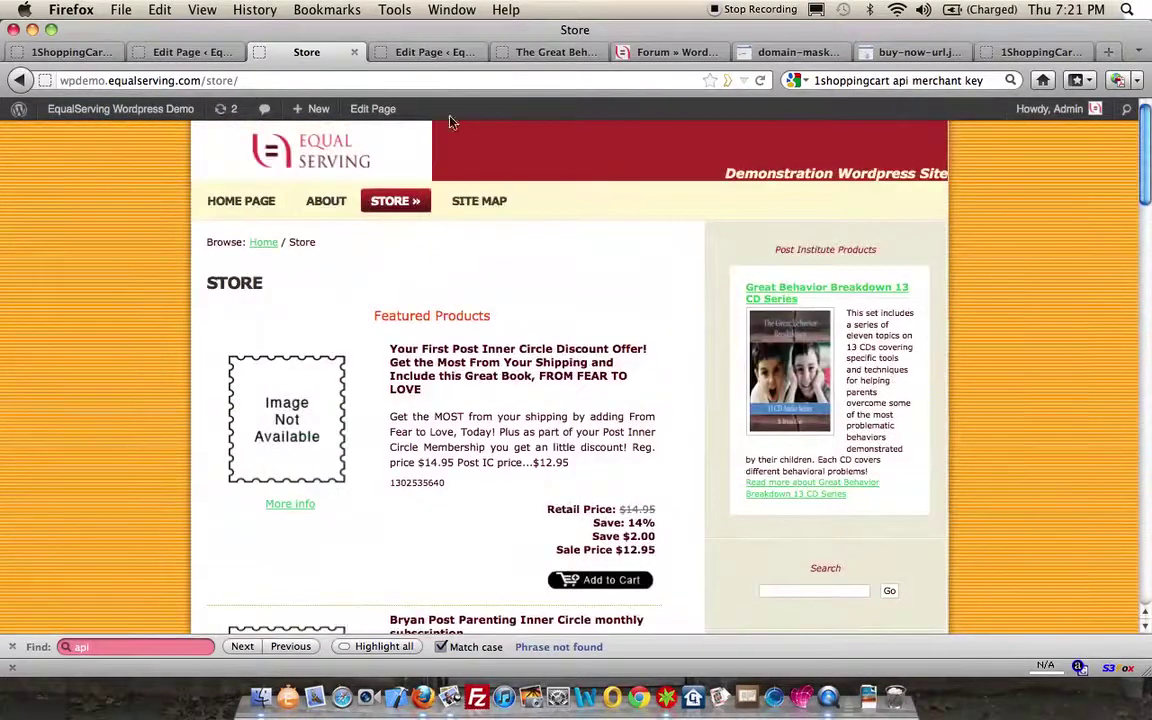
Open The Great Behavior Breakdown page editor and locate its [es1sc_pdetails] shortcode line.
left_click(435, 53)
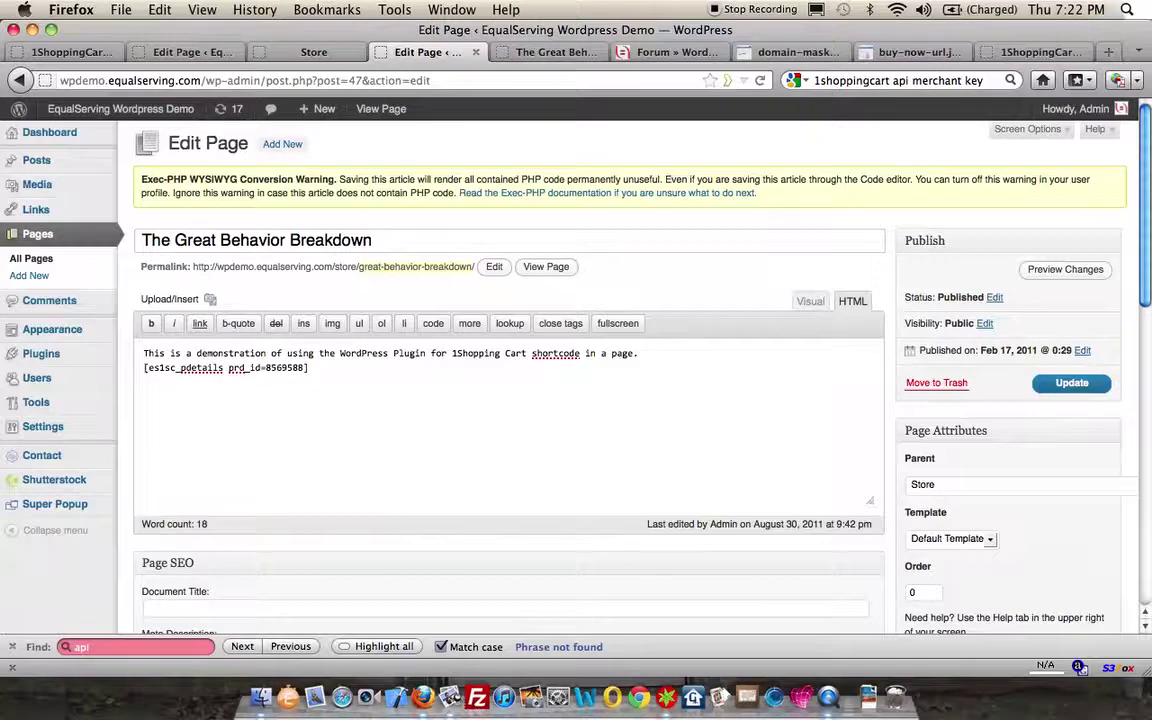
left_click(144, 367)
Review The Great Behavior Breakdown page: $19.95 Add to Cart and full description ending with TEST-GBB.
left_click(558, 55)
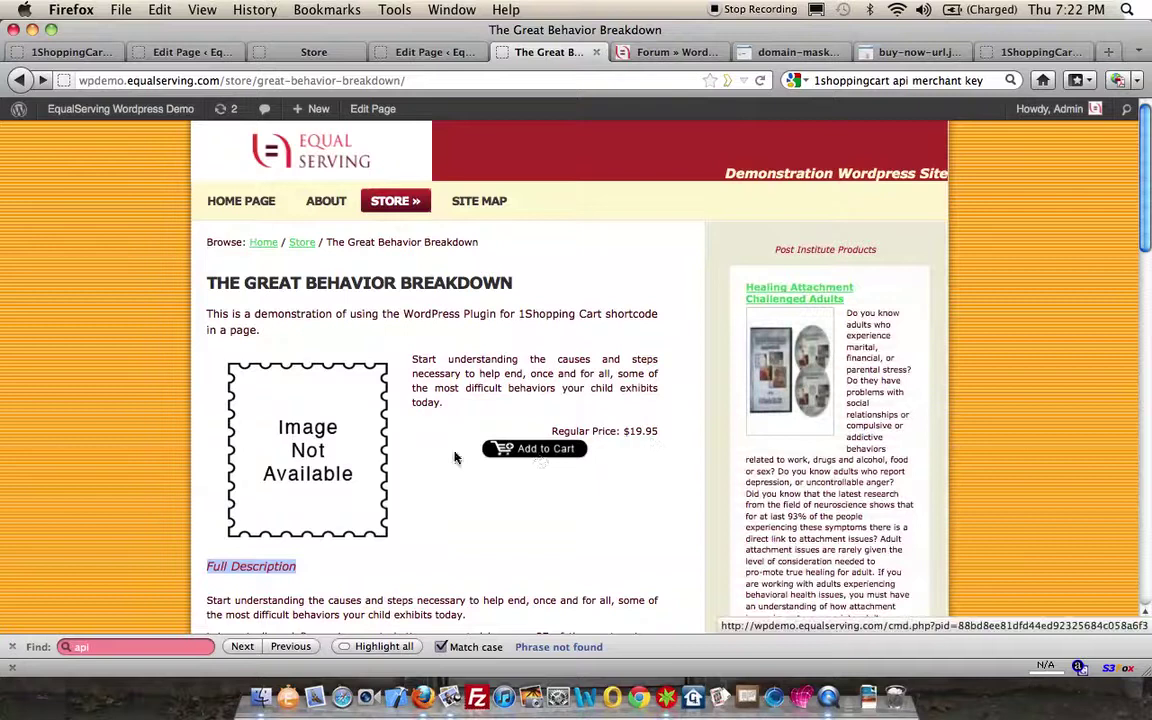
scroll(450, 458, "down", 2)
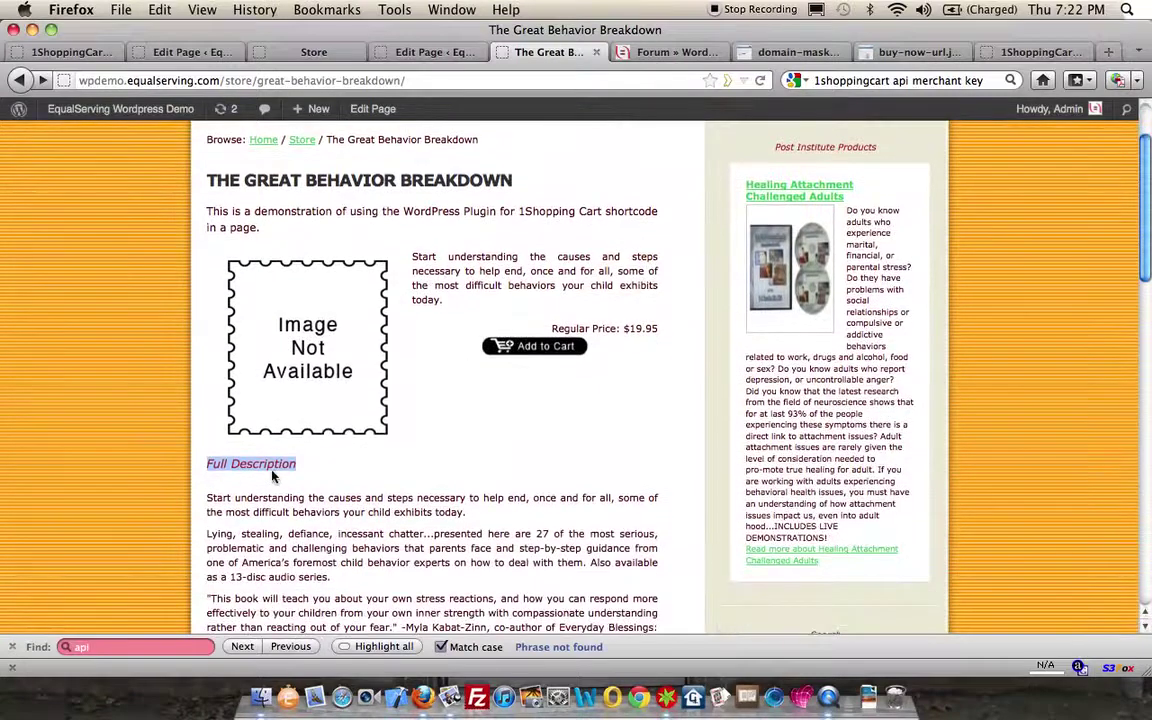
left_click(314, 476)
scroll(314, 476, "down", 3)
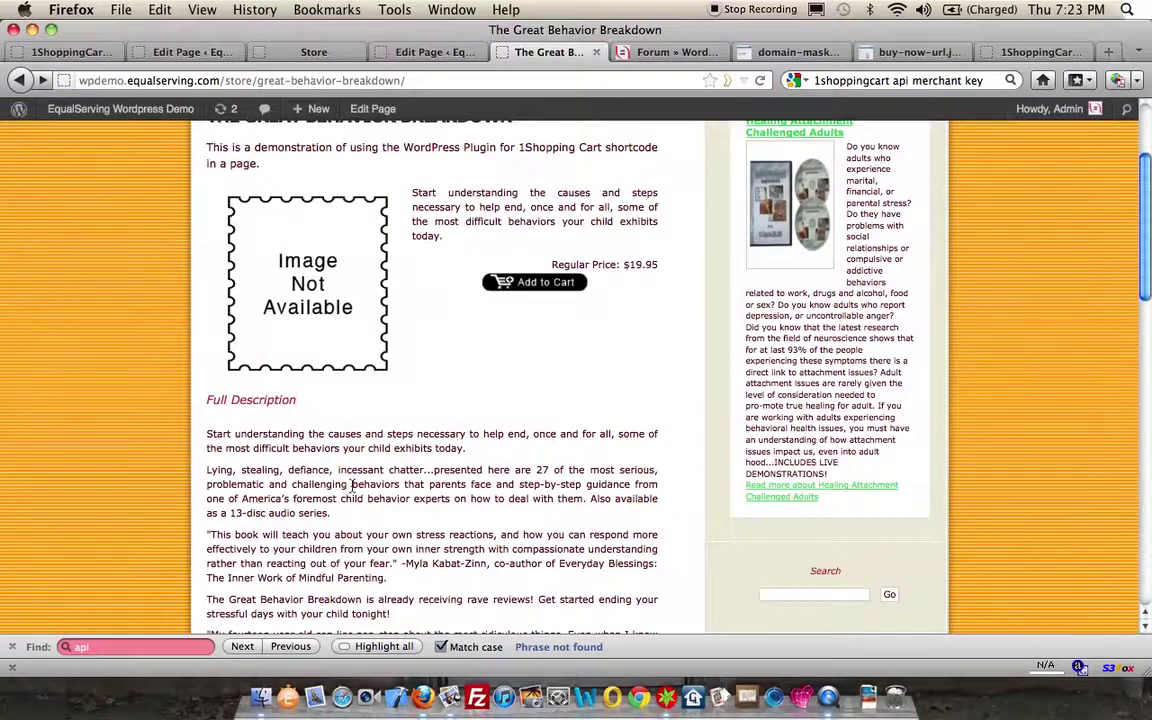
scroll(352, 487, "down", 5)
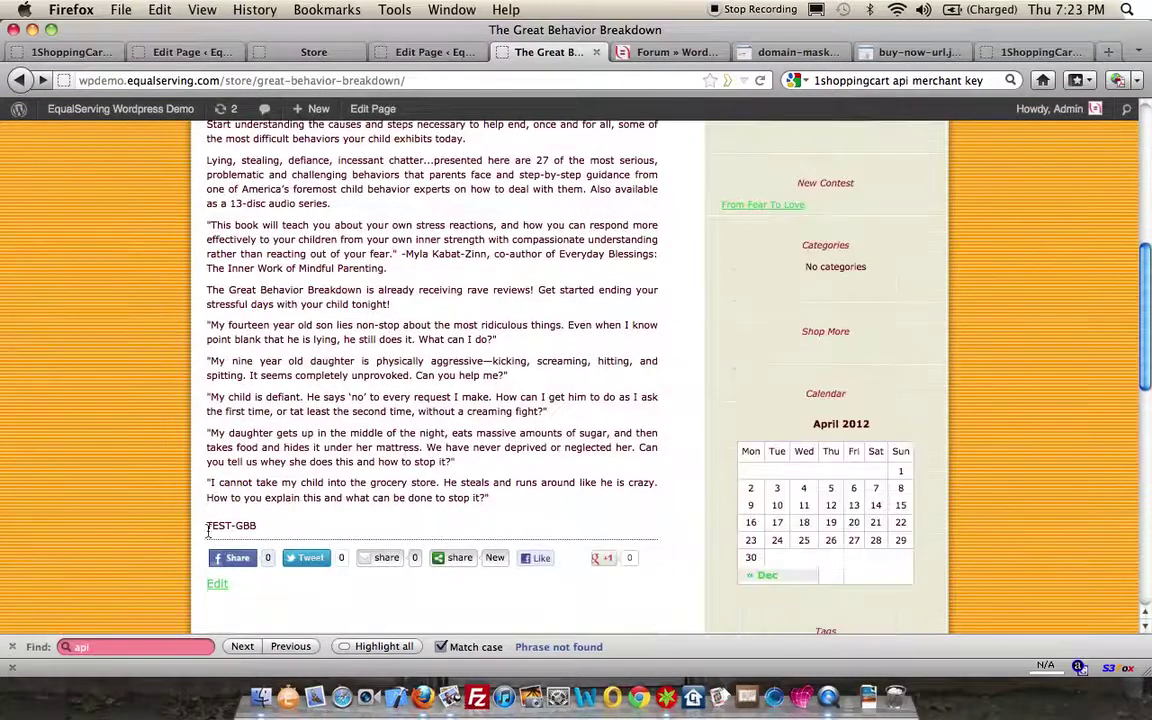
scroll(438, 320, "up", 8)
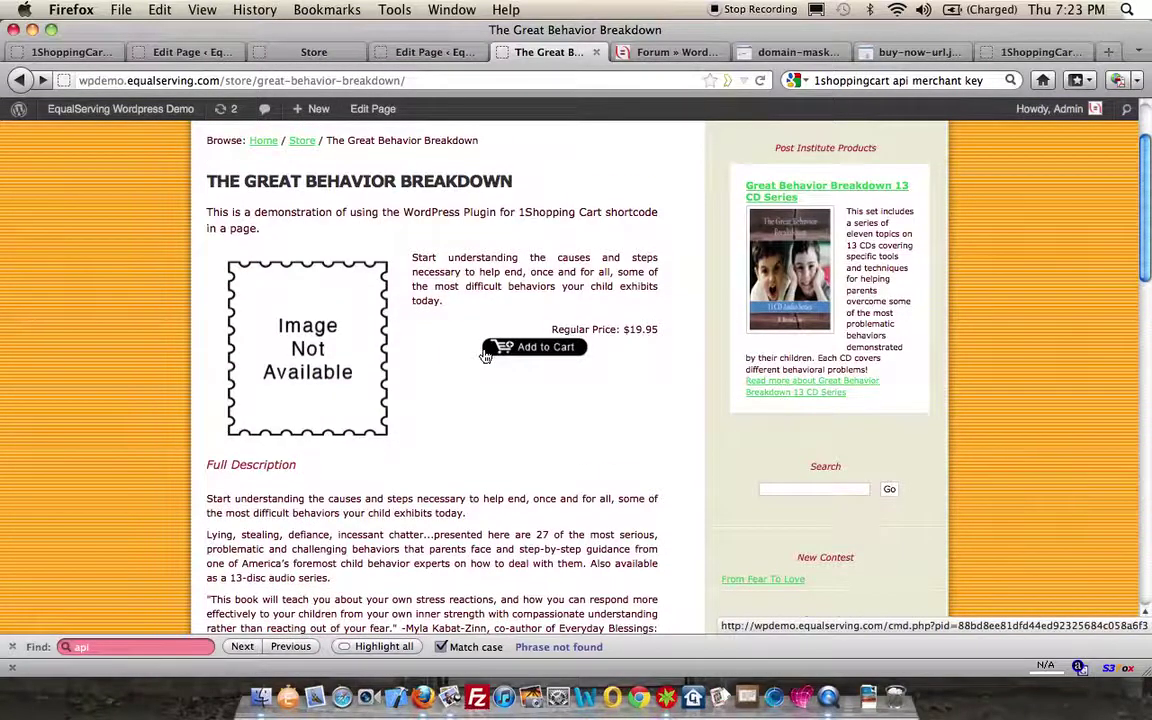
Inspect the Product List Item Format template in the 1ShoppingCart plugin settings.
left_click(75, 58)
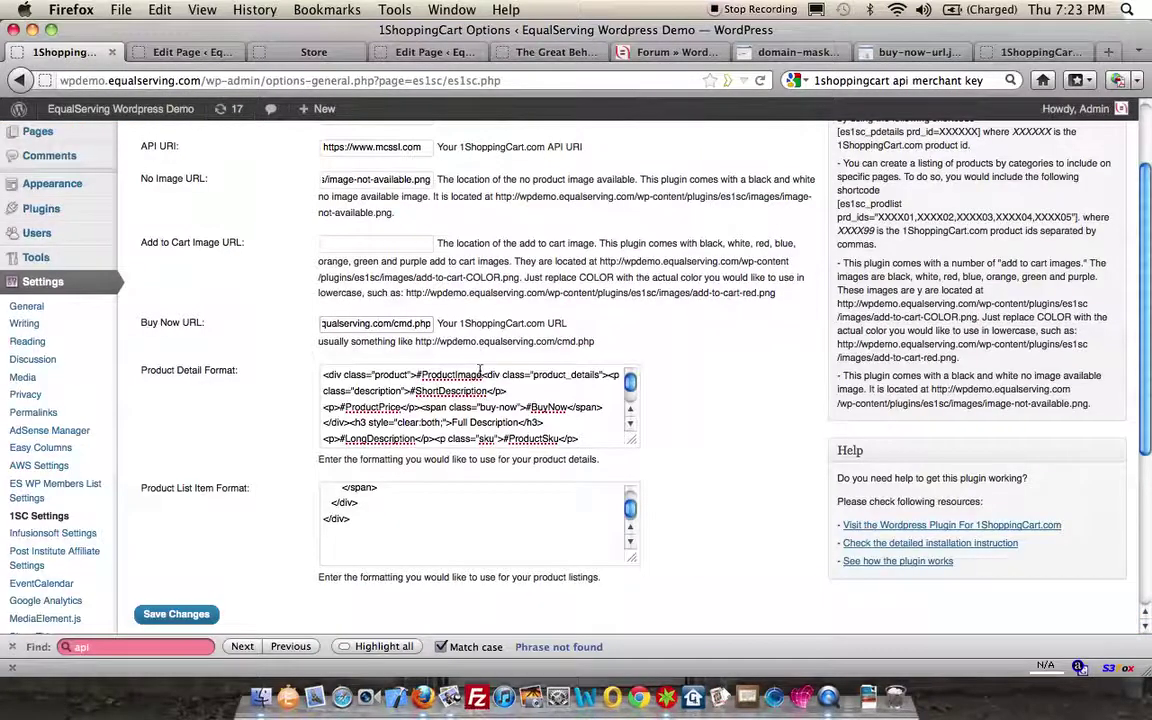
scroll(495, 540, "up", 5)
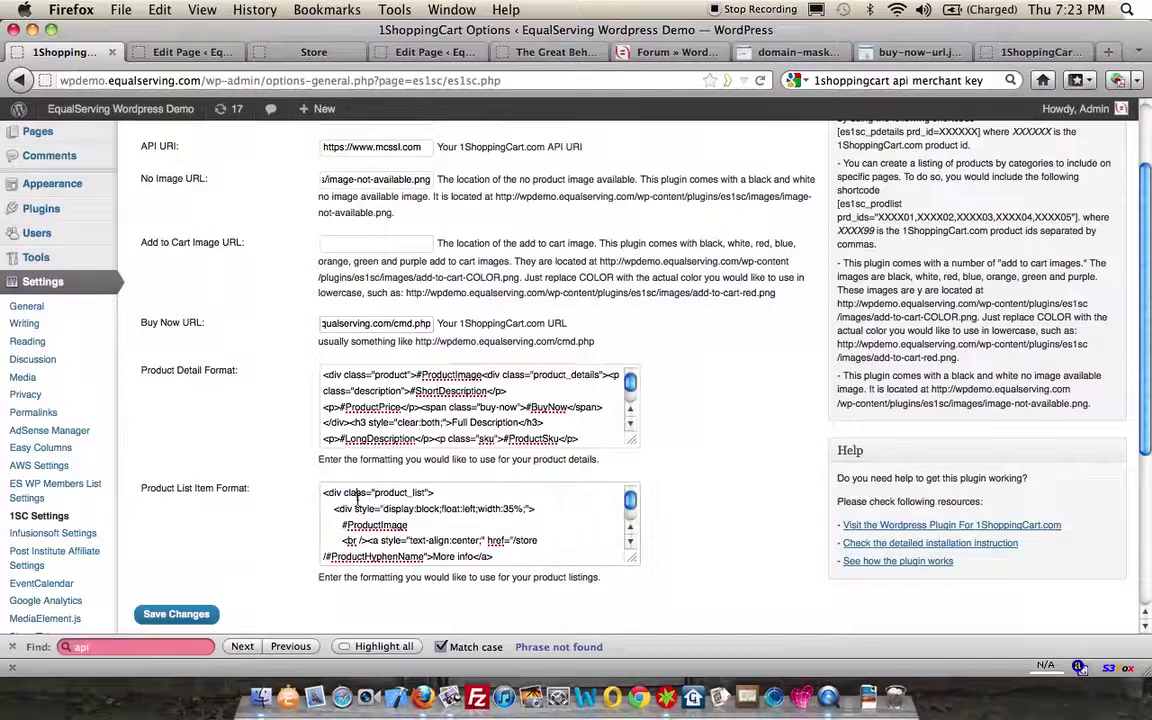
scroll(355, 557, "down", 4)
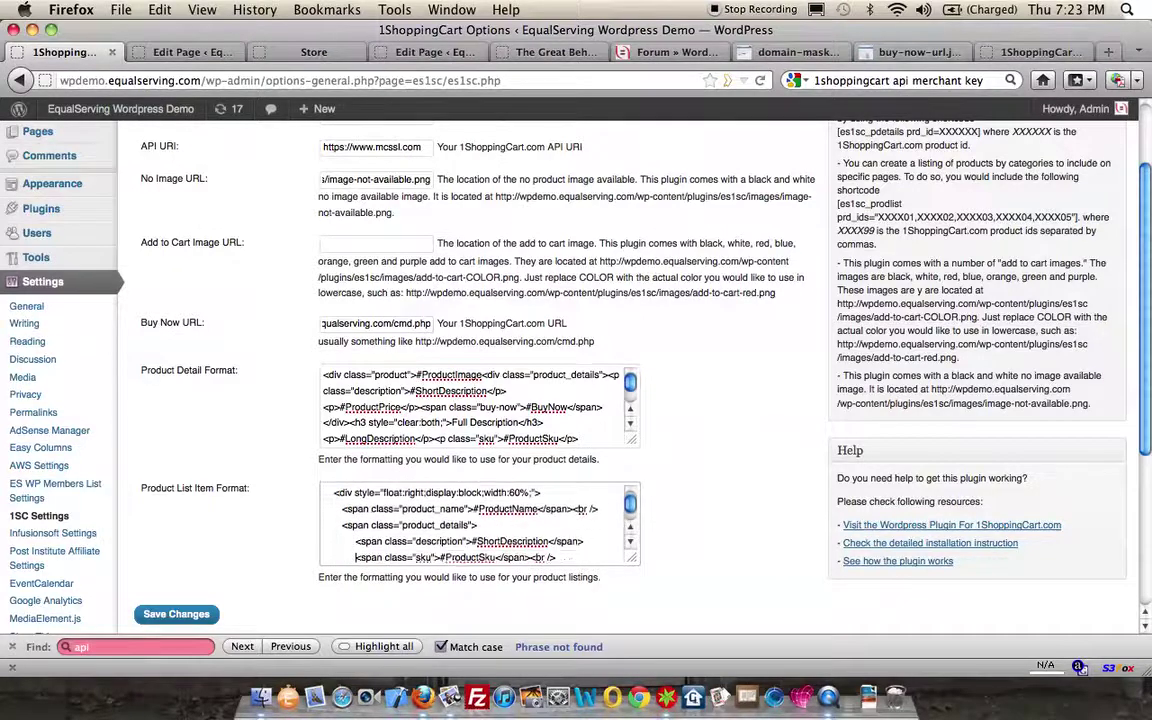
scroll(355, 557, "down", 1)
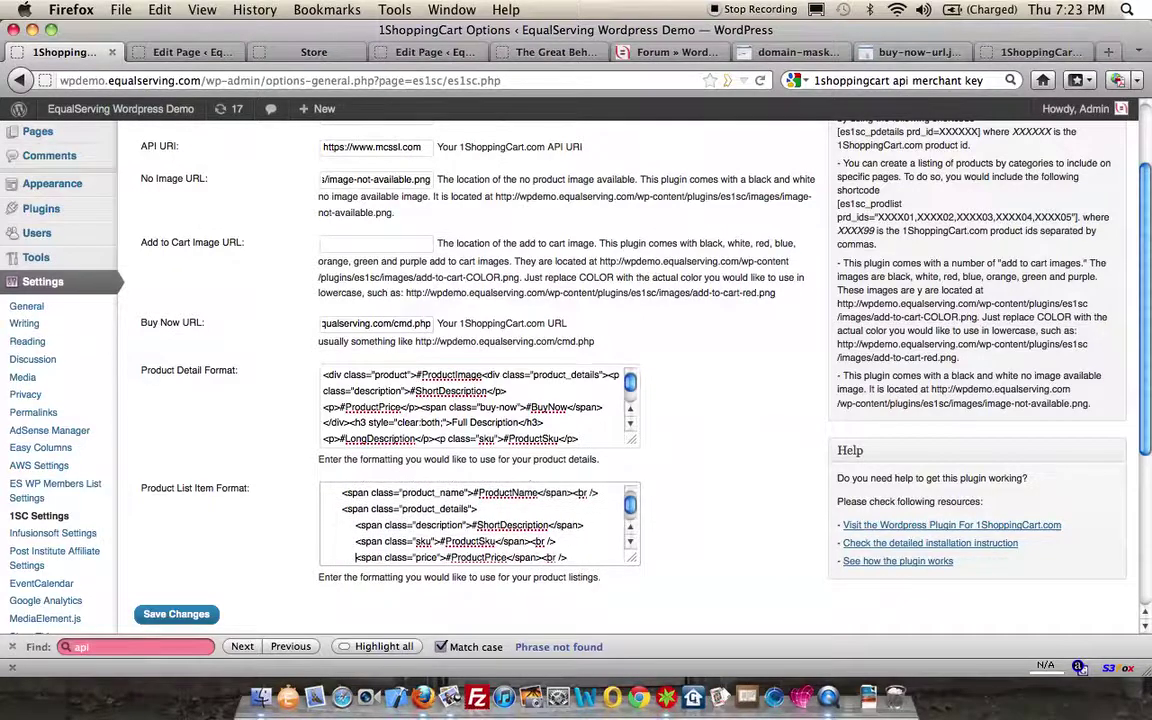
Compare the Store page listing and the Great Behavior Breakdown page against the plugin templates.
left_click(316, 54)
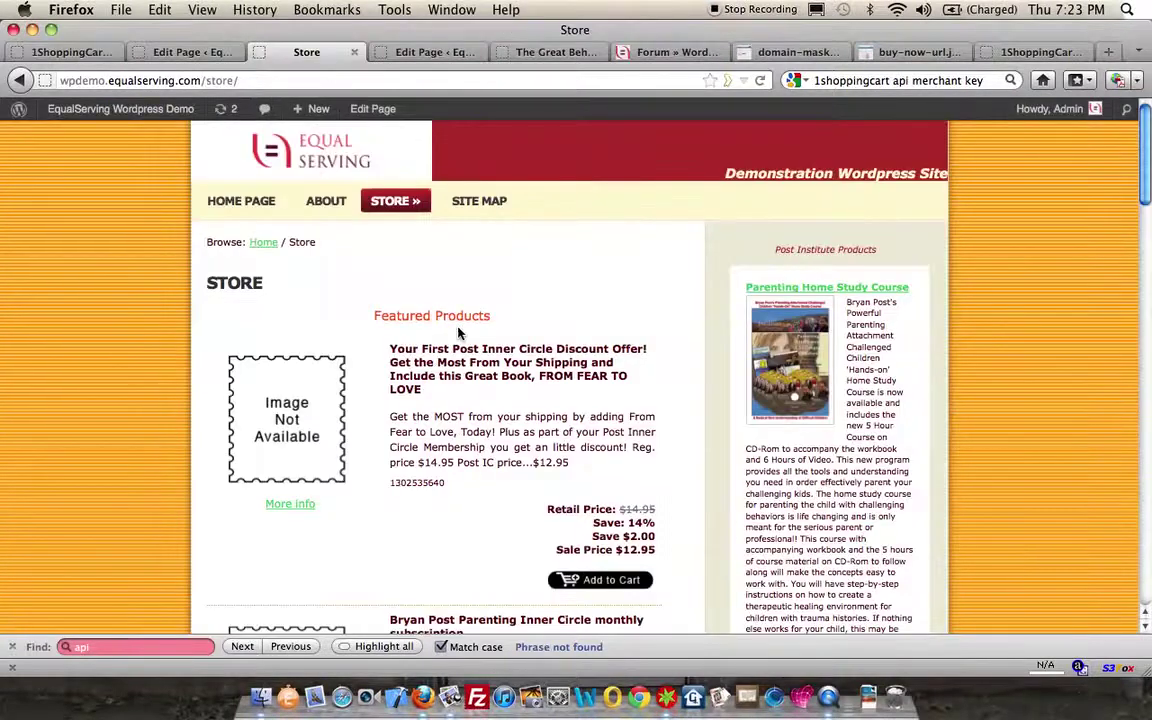
scroll(458, 333, "down", 10)
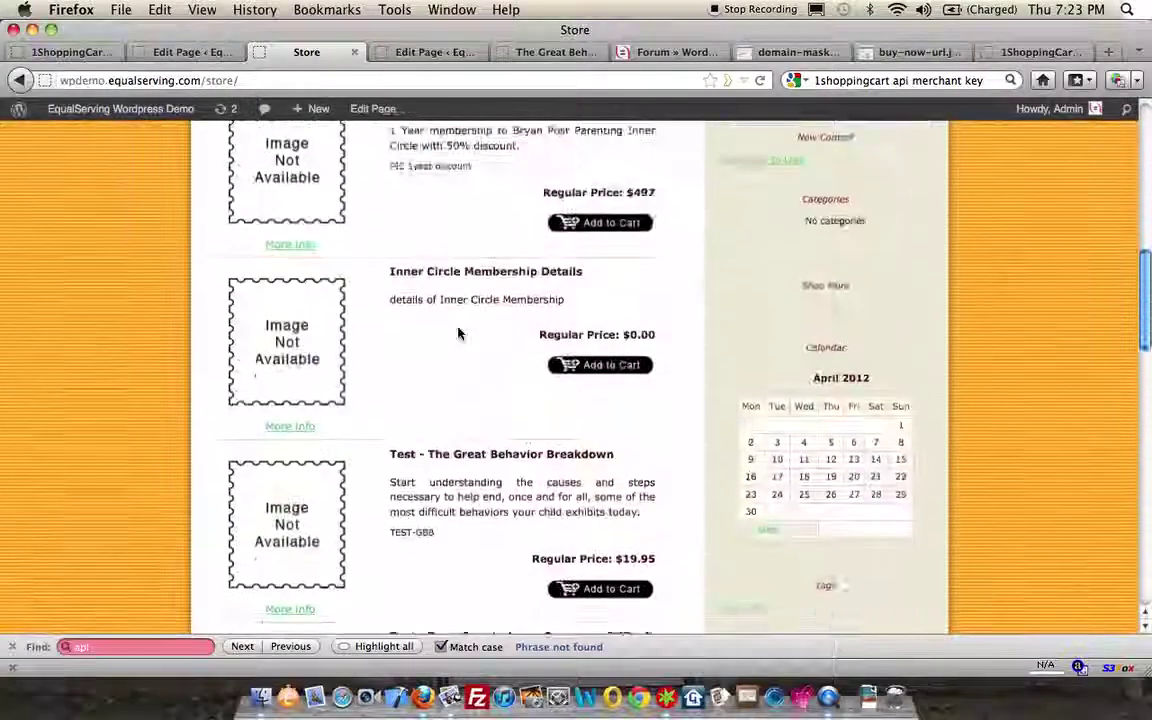
scroll(458, 333, "down", 6)
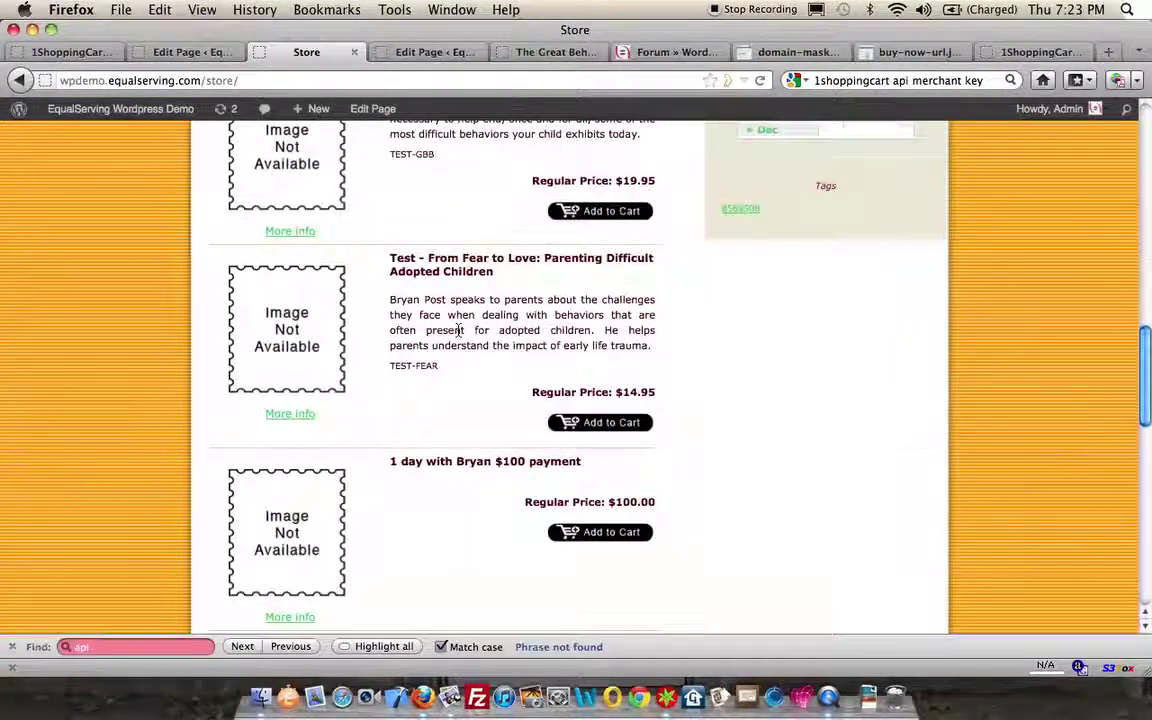
scroll(458, 333, "up", 15)
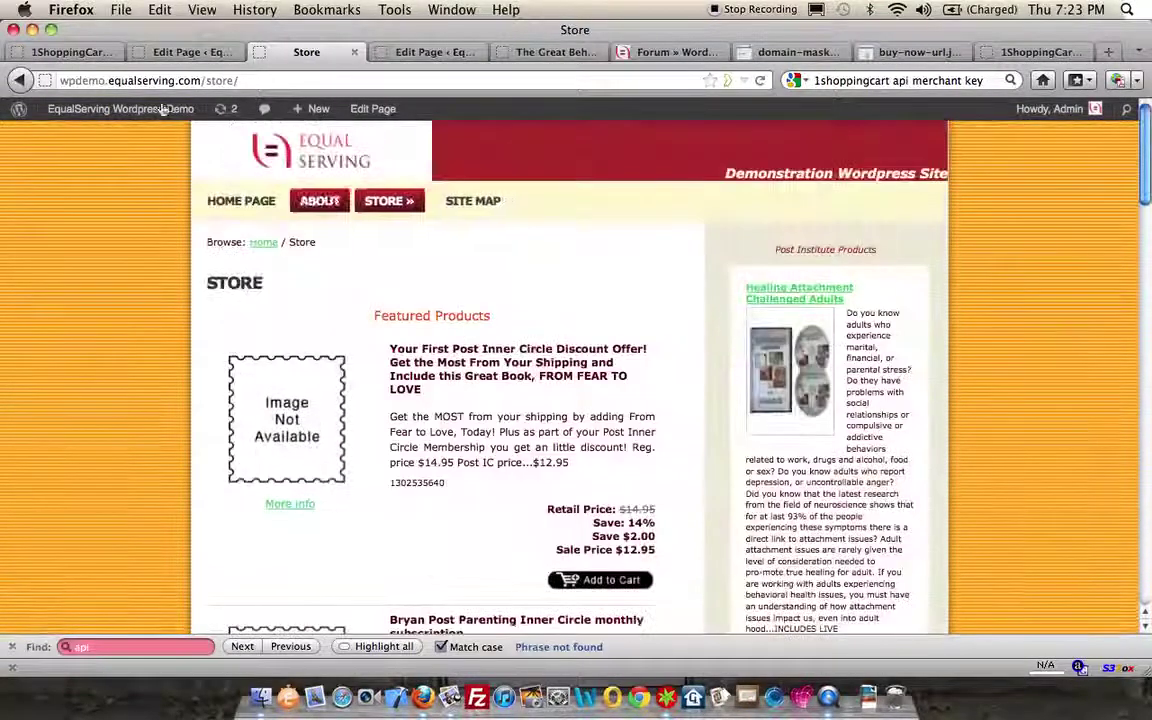
left_click(48, 51)
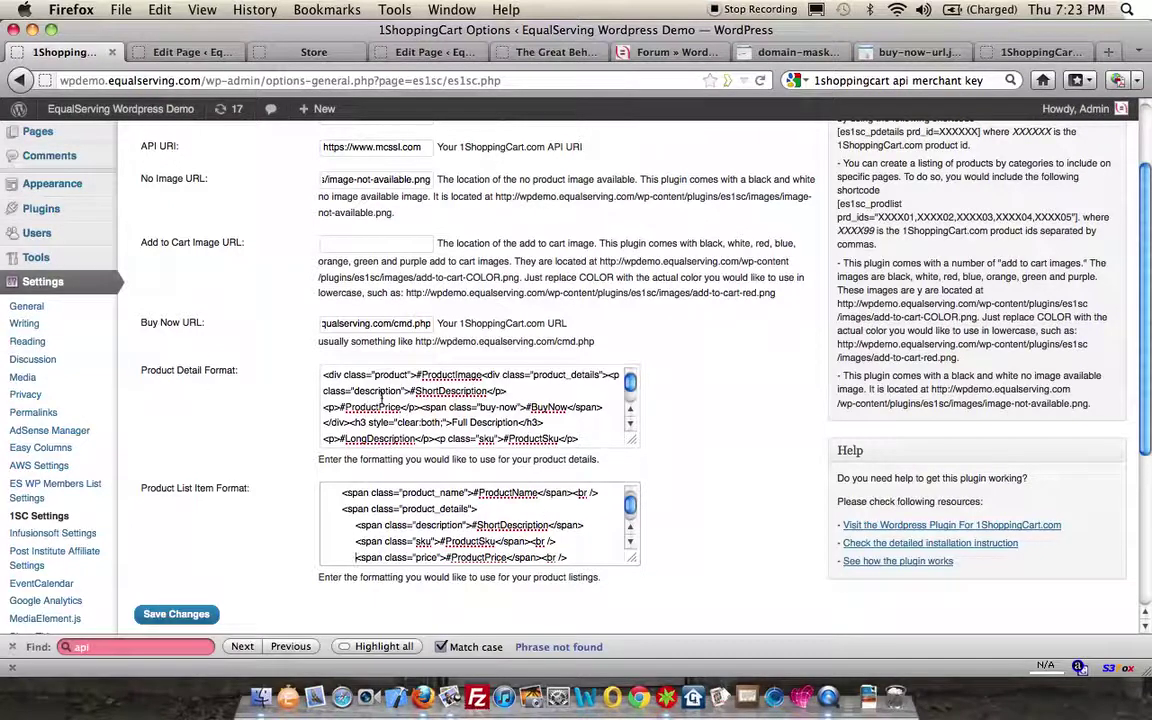
left_click(531, 55)
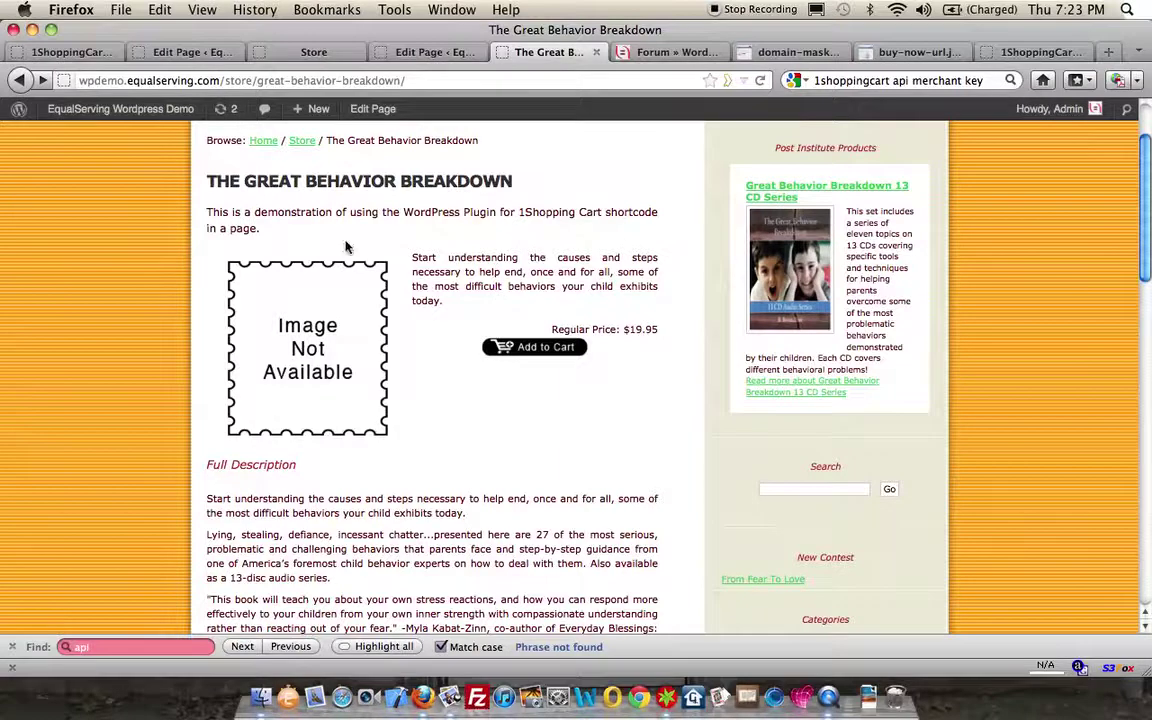
Review the 1ShoppingCart settings from the product-details CSS sample up to the empty Merchant ID and Key fields.
left_click(72, 54)
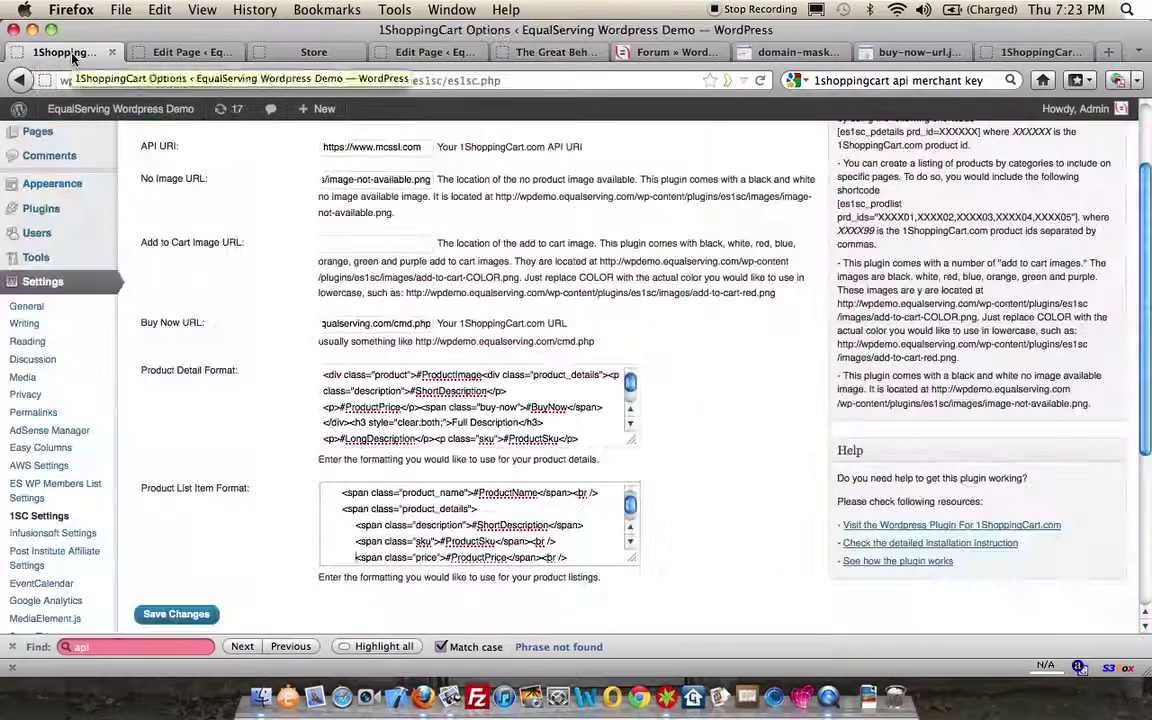
scroll(360, 380, "up", 1)
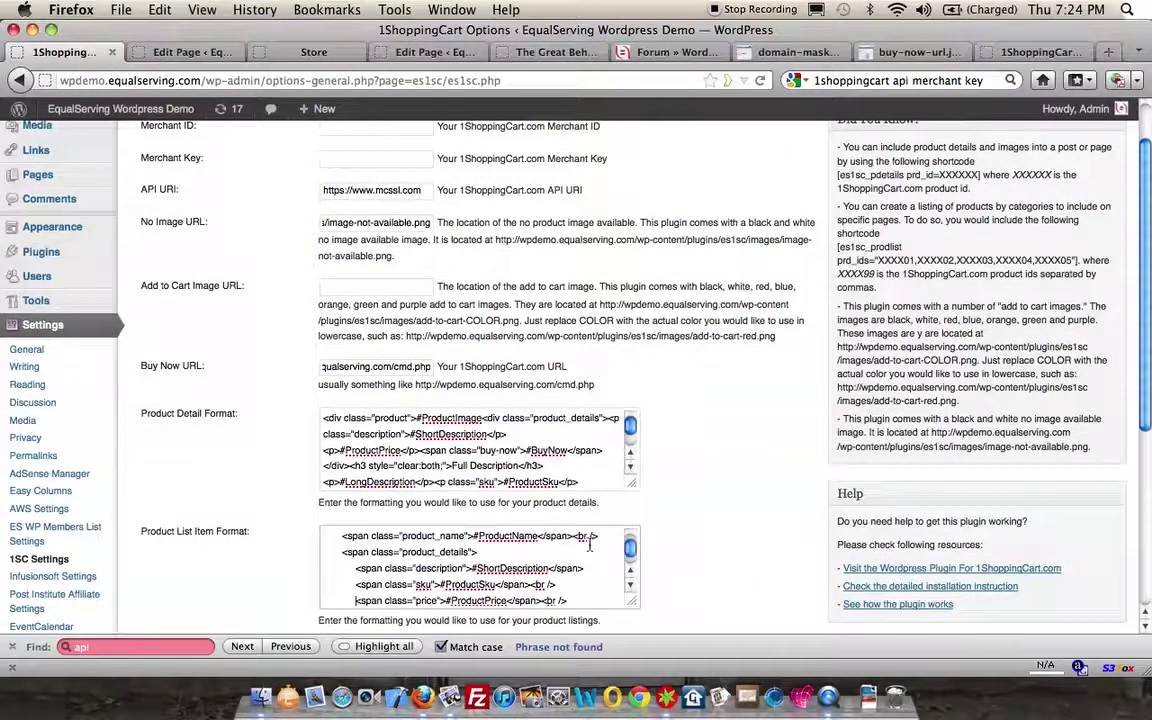
scroll(649, 541, "down", 5)
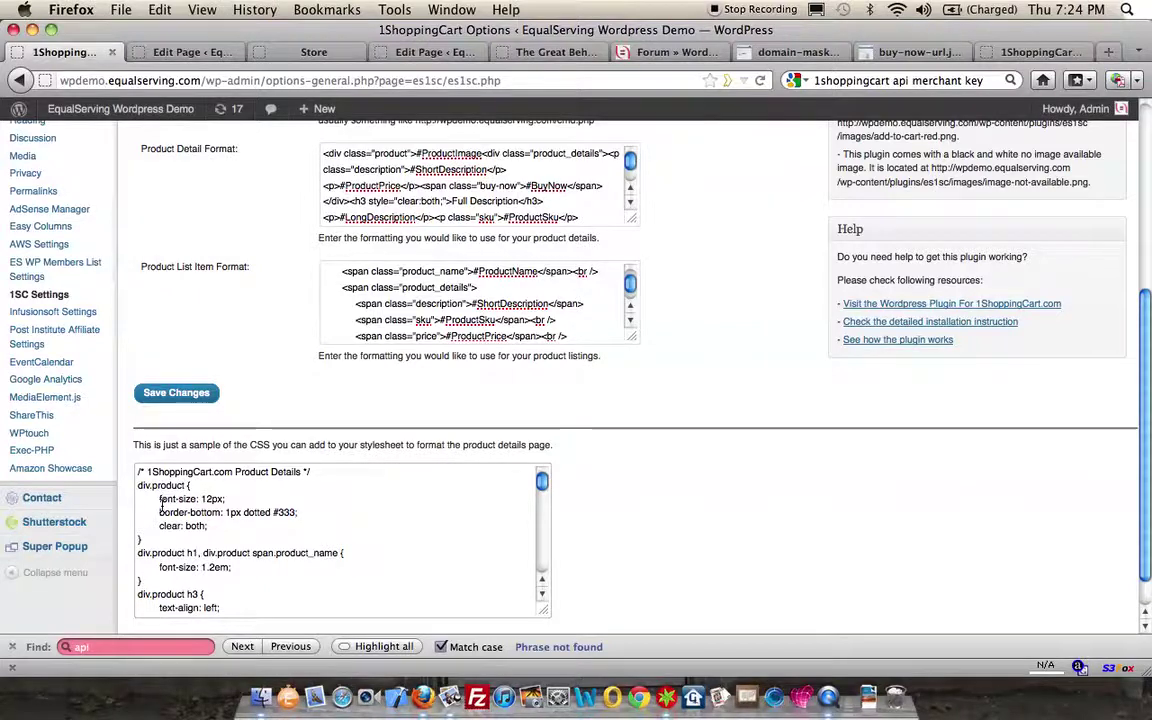
scroll(620, 495, "up", 1)
scroll(620, 495, "up", 6)
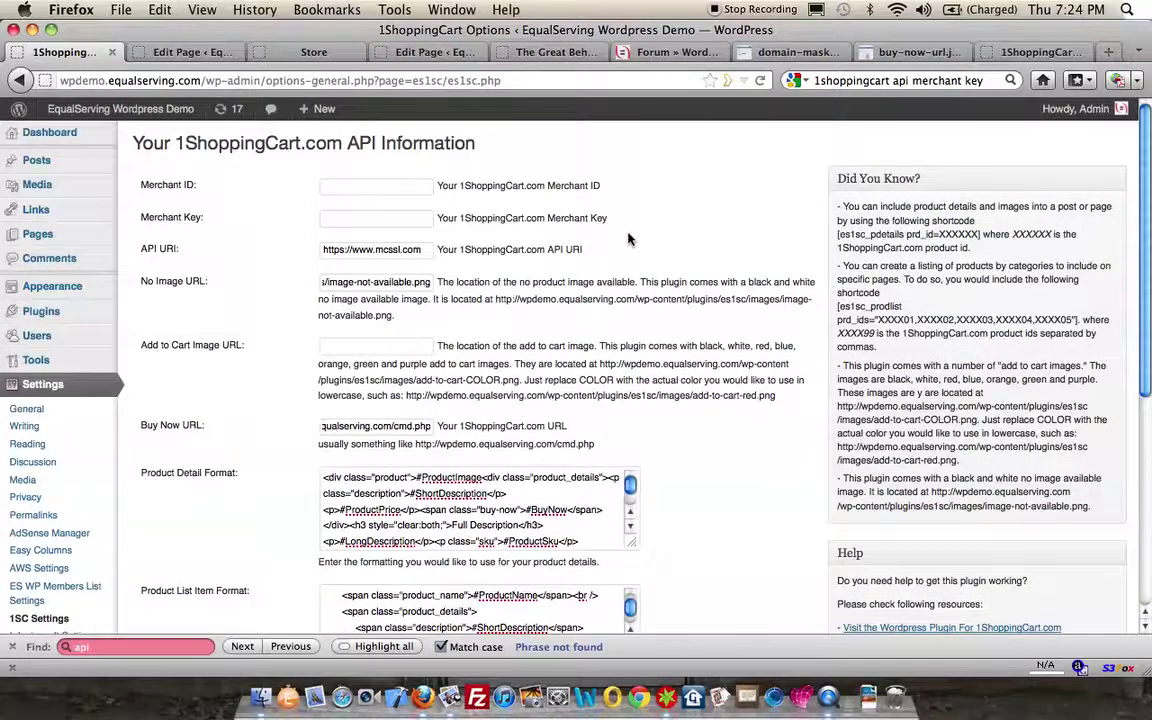
Return to the top of the EqualServing Free 1ShoppingCart WordPress Plugin FAQs thread.
left_click(668, 54)
scroll(800, 270, "up", 15)
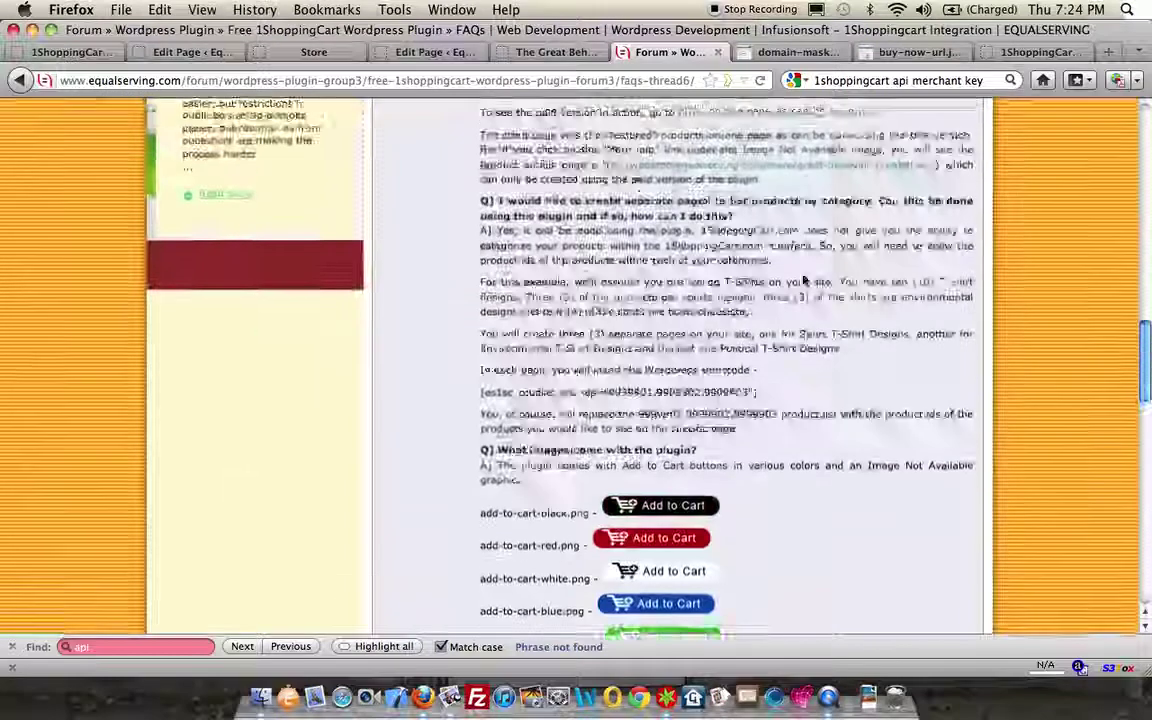
scroll(797, 223, "up", 5)
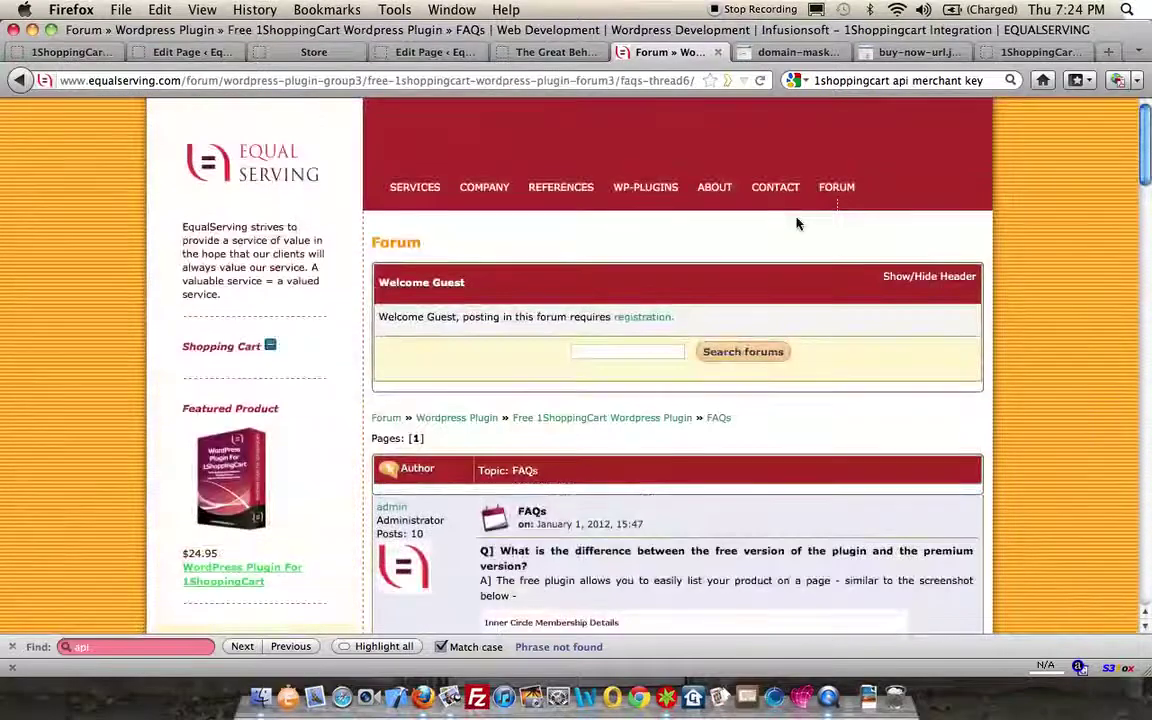